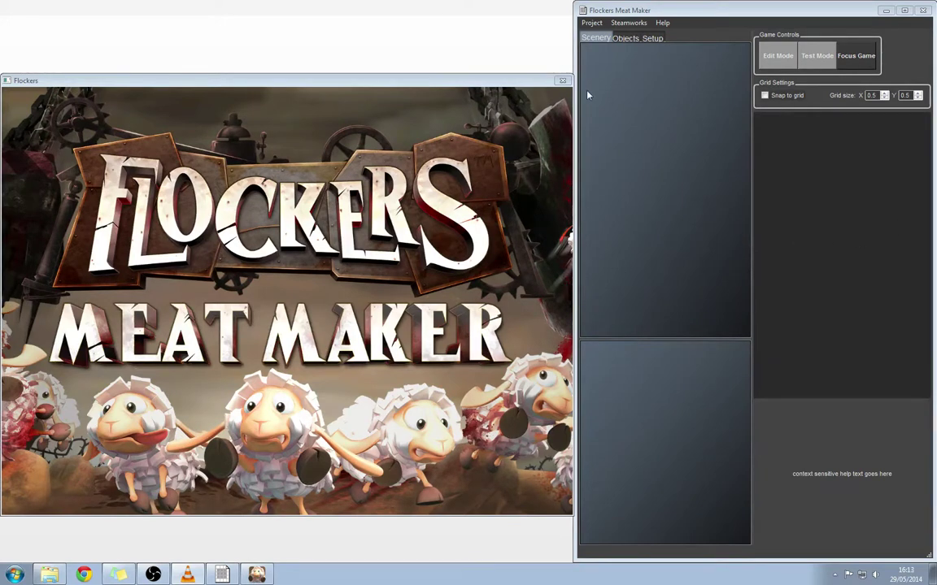
Step: Open the level file RevoluteJointsDemo.bms from the Meat Maker Demo Levels folder
left_click(591, 23)
left_click(605, 48)
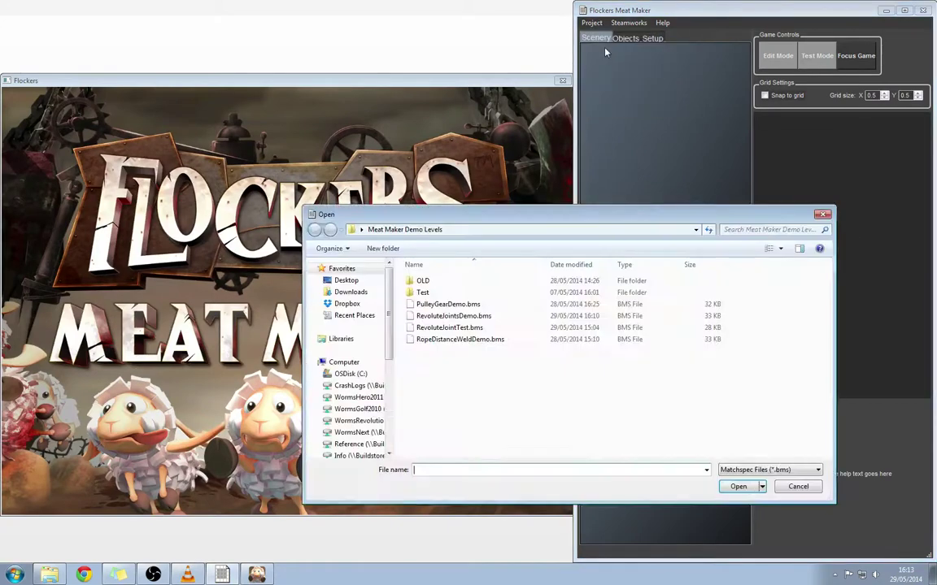
left_click(422, 316)
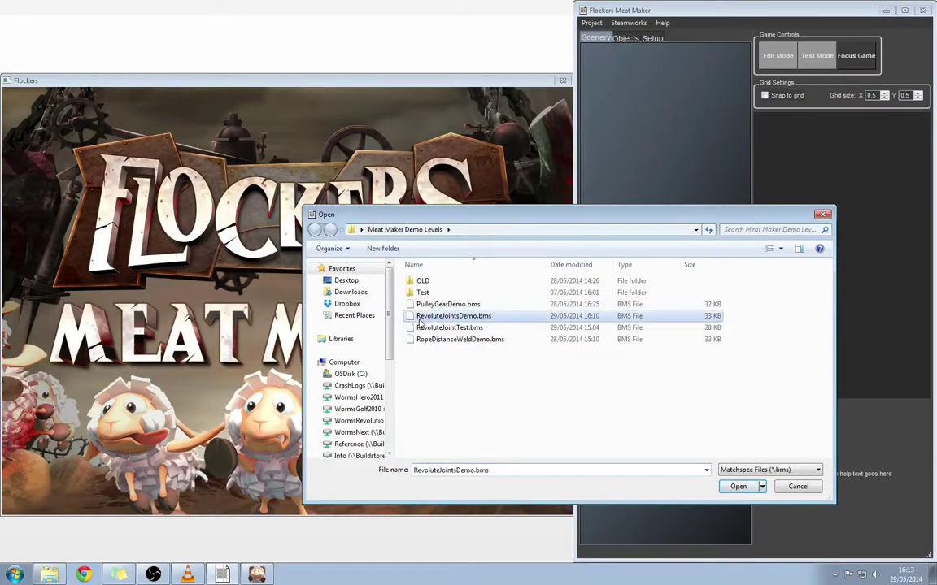
double_click(467, 317)
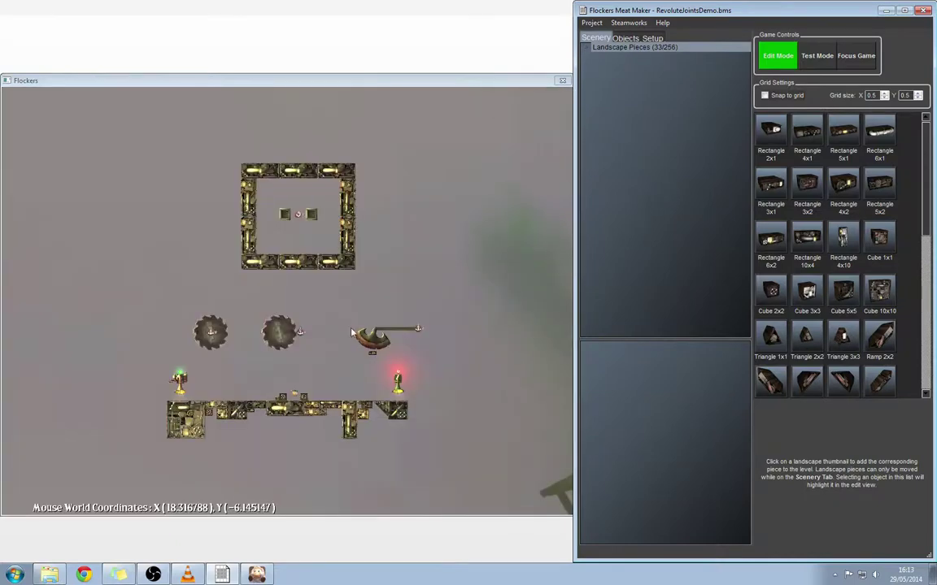
Step: Examine the level's two buzzsaws, the pendulum axe and the pair of small boxes with their anchors and joints up close
left_click(303, 356)
scroll(277, 360, "up", 1)
scroll(277, 359, "up", 3)
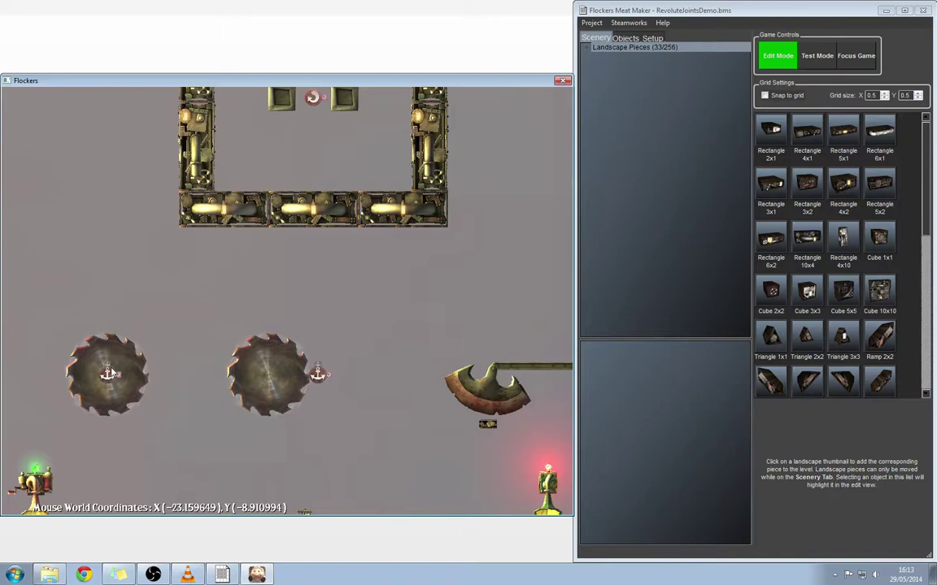
key("Right")
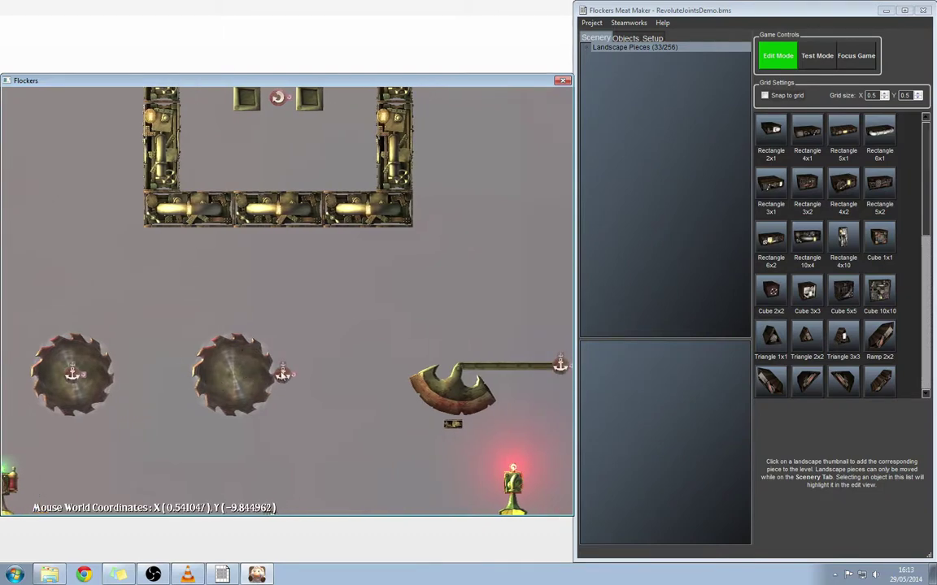
key("Right")
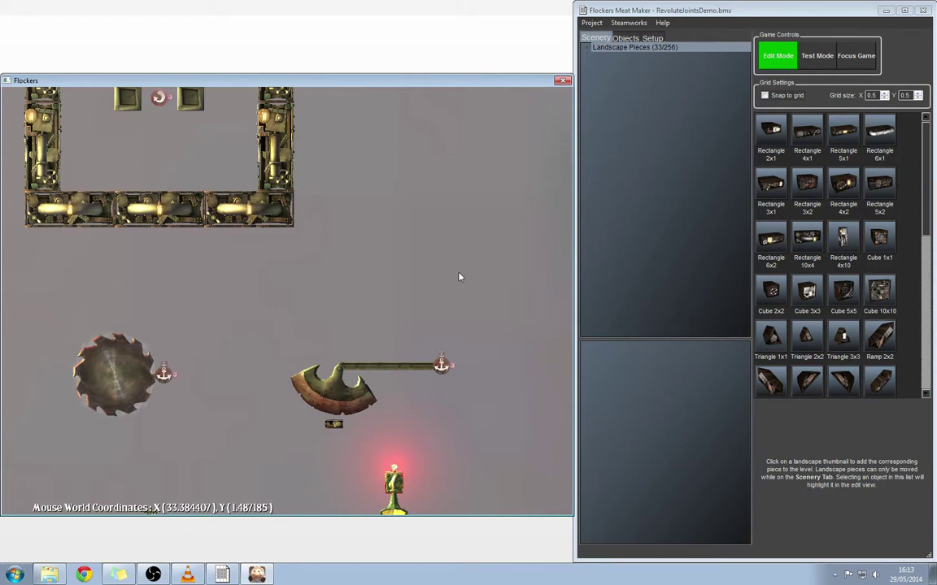
key("Left")
key("Up")
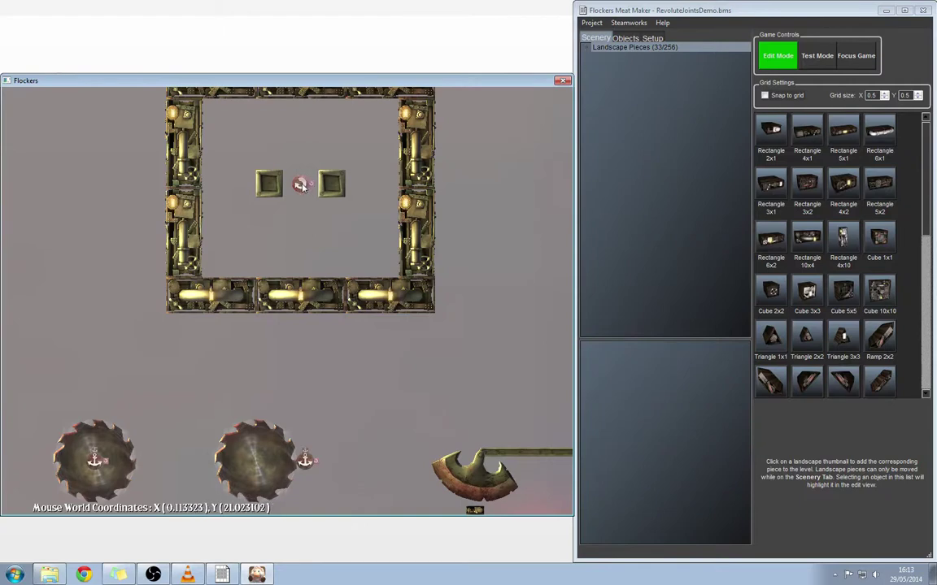
Step: Run the level in Test Mode to watch the revolute joints moving, and return to Edit Mode
scroll(300, 185, "down", 5)
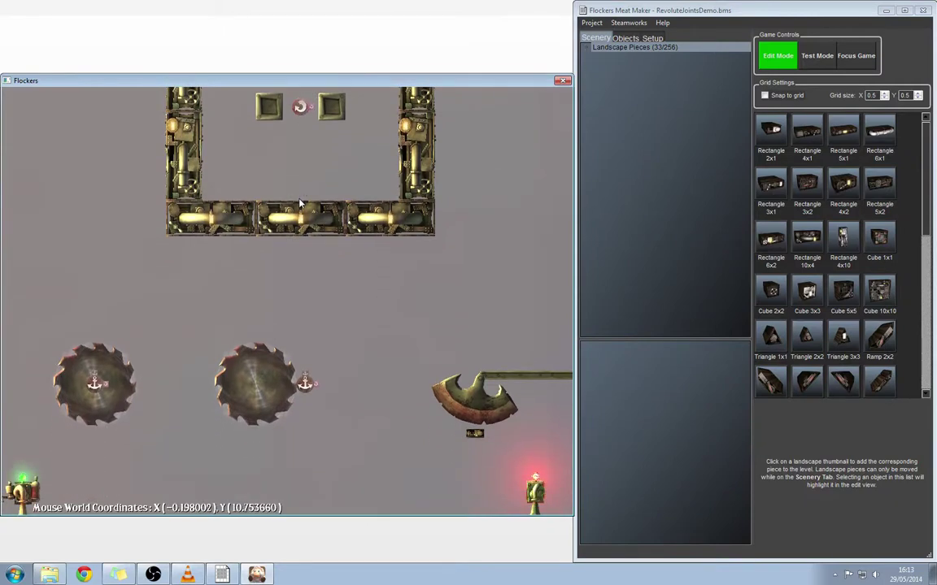
scroll(305, 208, "down", 1)
left_click(817, 55)
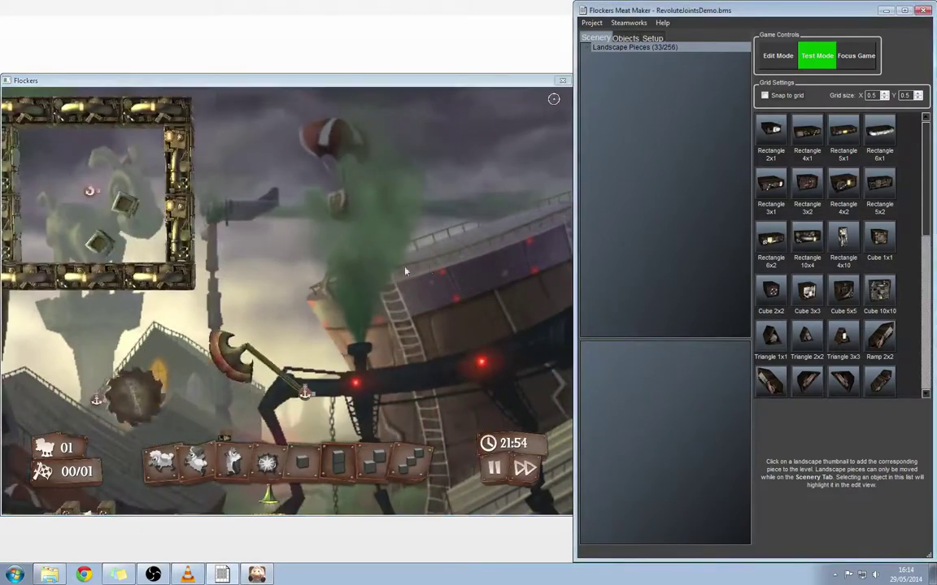
left_click(779, 58)
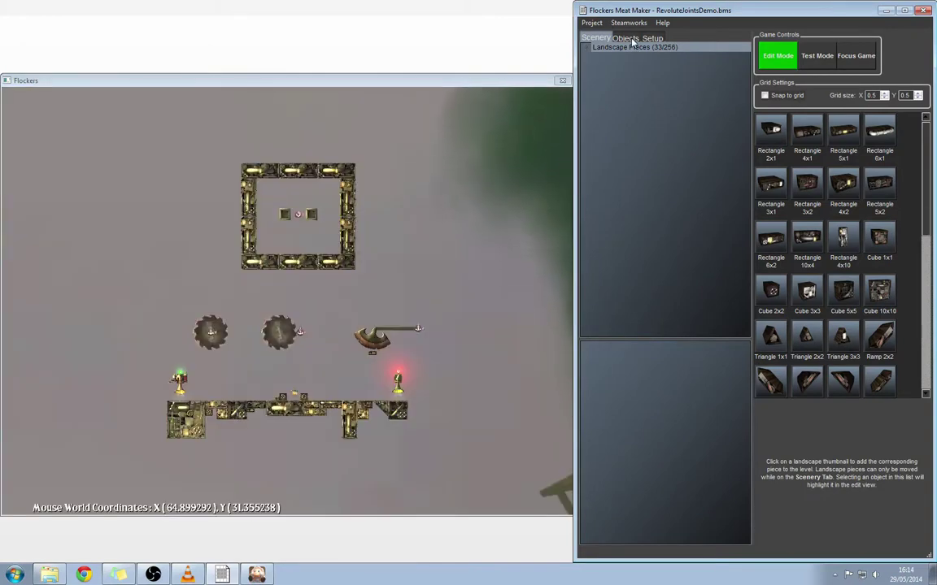
Step: Show the level's objects and expand the Physics Objects, Anchors and Revolute Joints groups
left_click(631, 39)
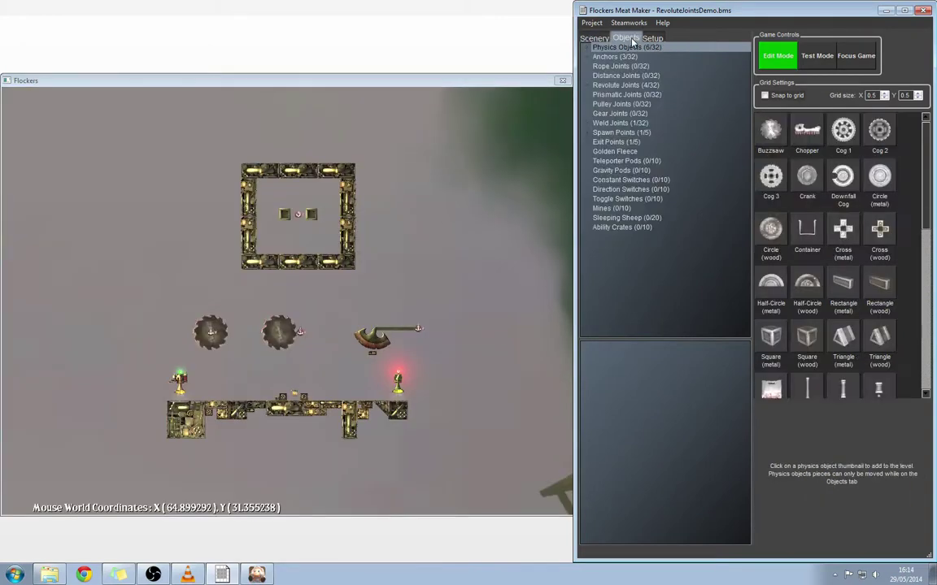
left_click(587, 49)
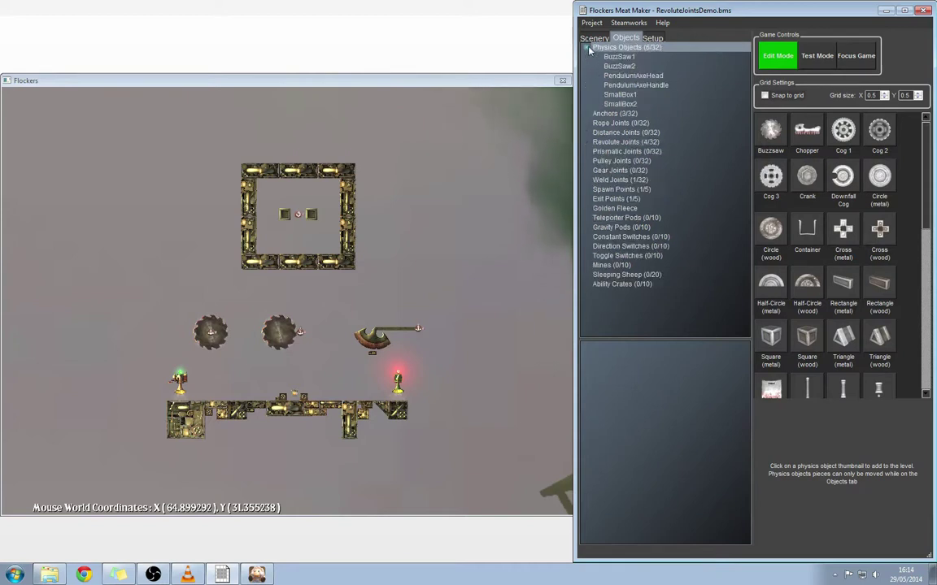
left_click(587, 114)
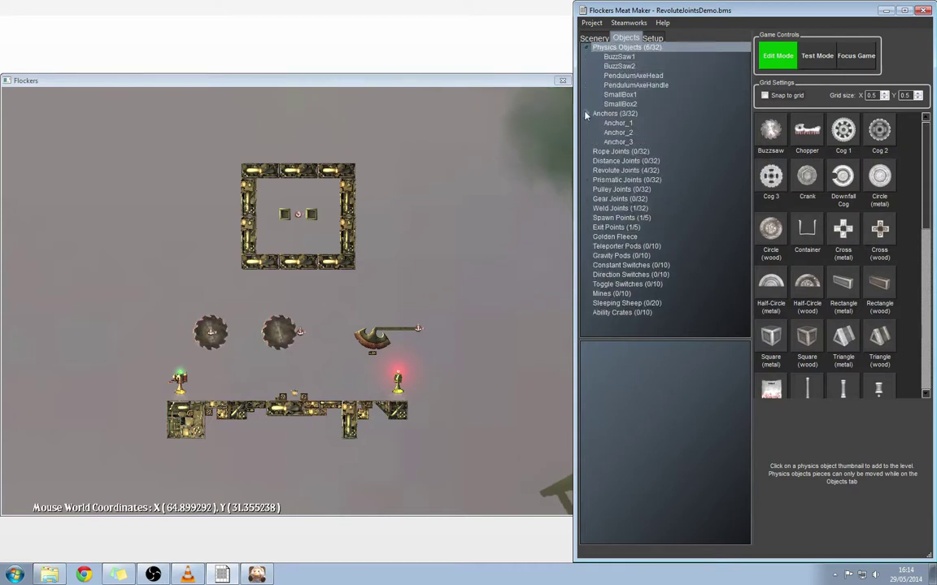
left_click(587, 171)
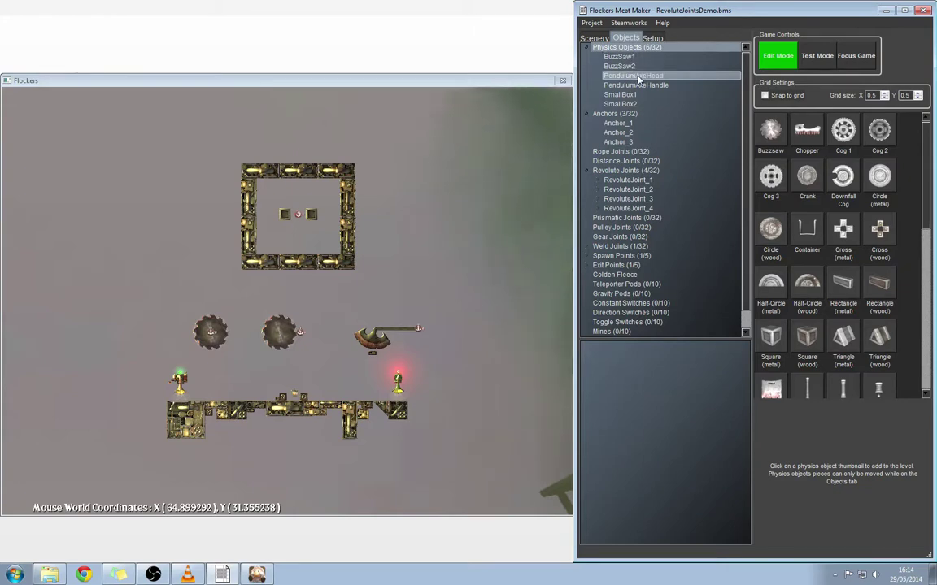
Step: Compare the positions of BuzzSaw1, Anchor_1 and RevoluteJoint_1 with the first buzzsaw in close view
left_click(224, 367)
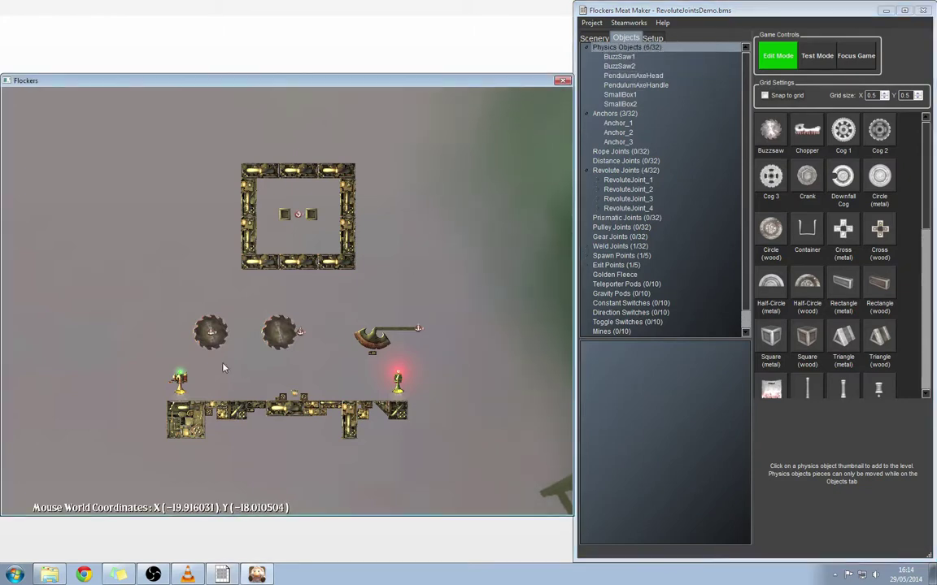
scroll(224, 368, "up", 2)
scroll(224, 367, "up", 2)
middle_click_drag(224, 367, 345, 293)
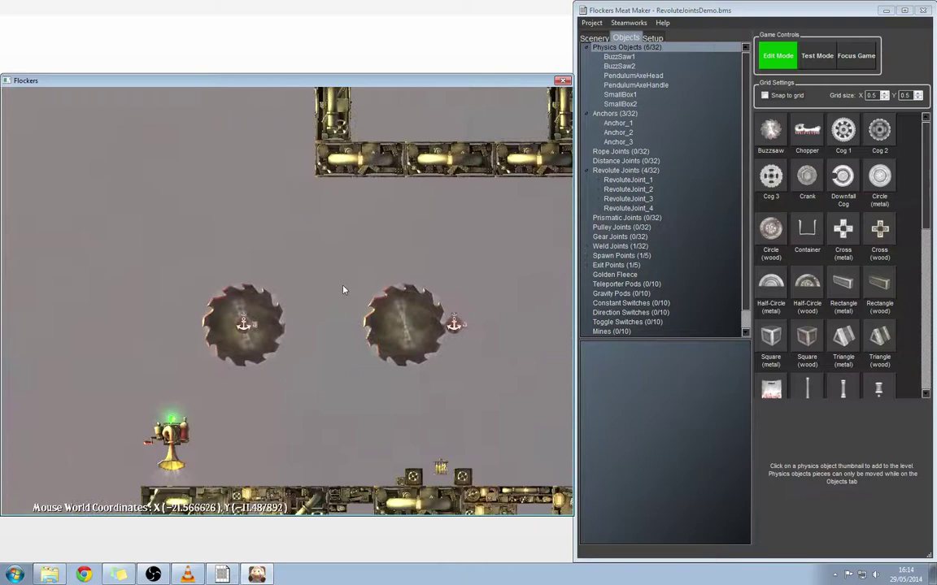
left_click(621, 60)
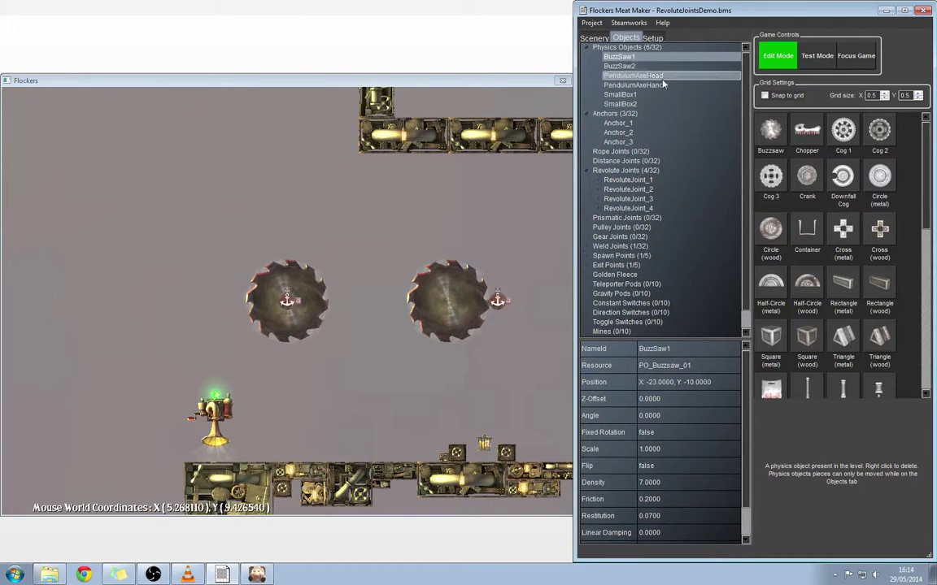
left_click(632, 123)
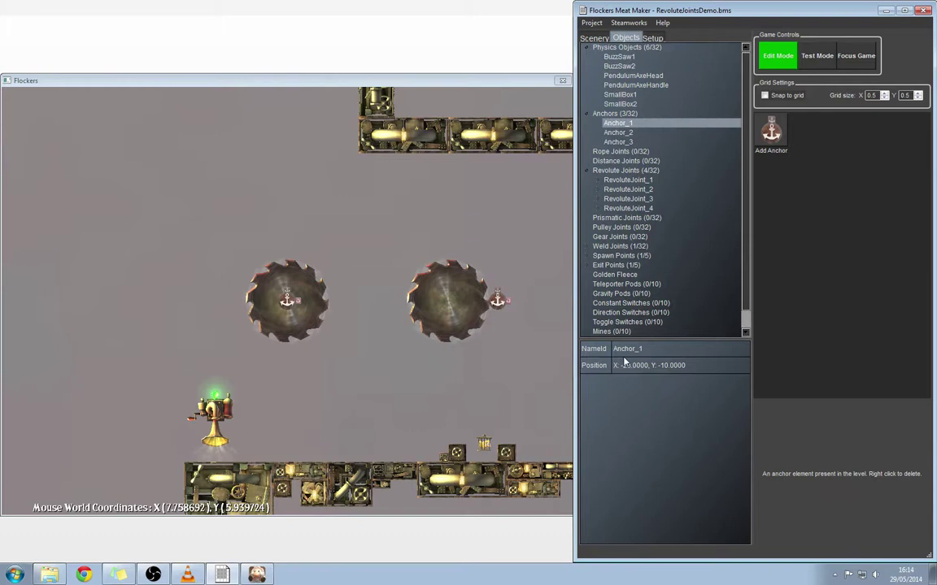
left_click(624, 171)
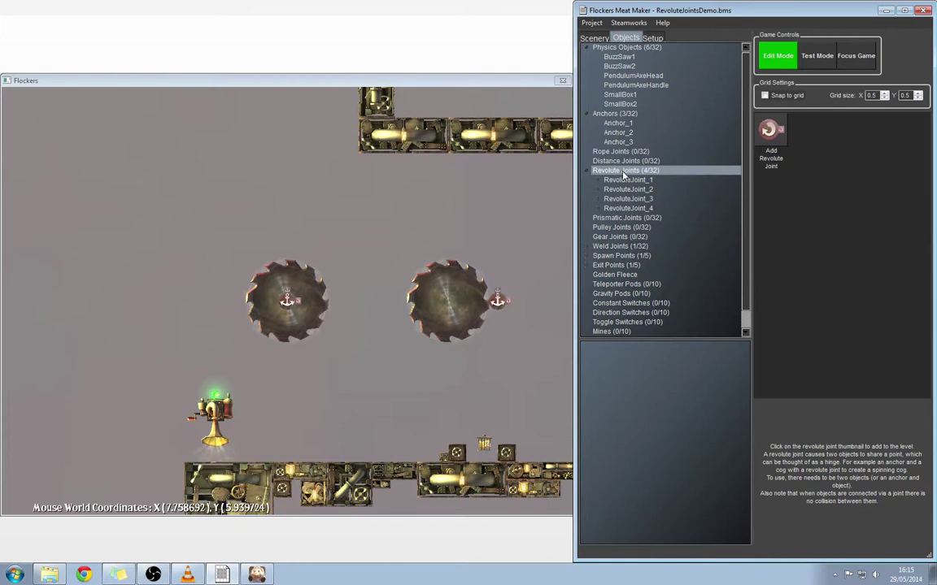
left_click(628, 180)
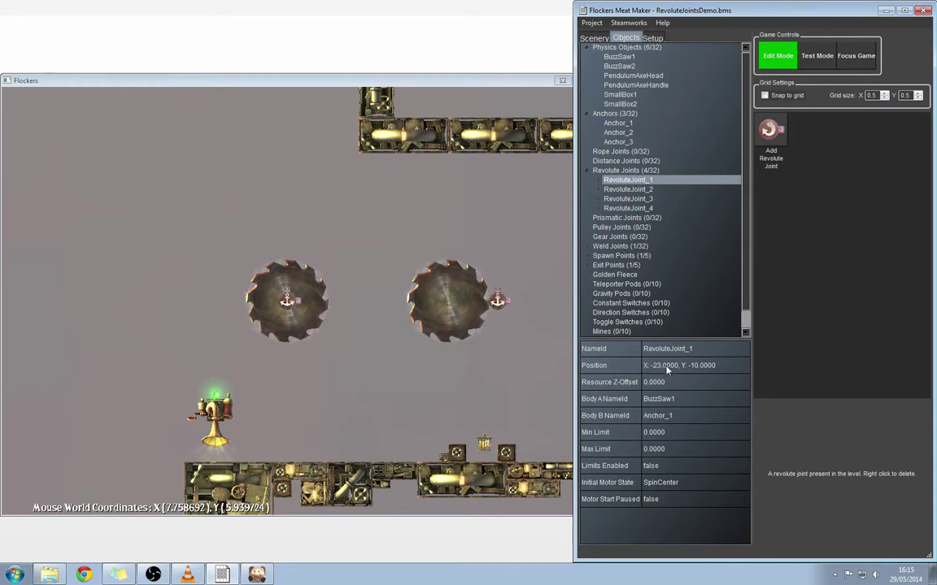
left_click(622, 123)
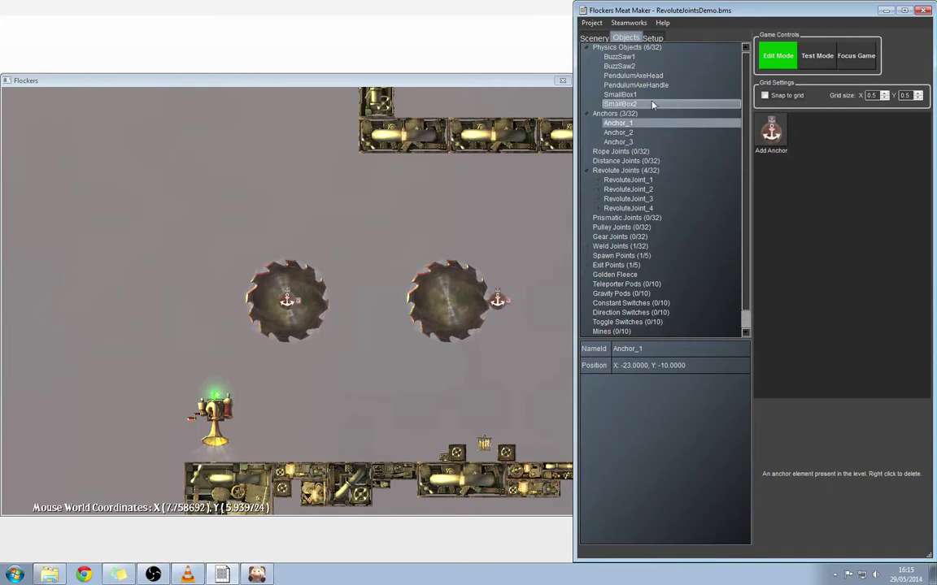
left_click(631, 57)
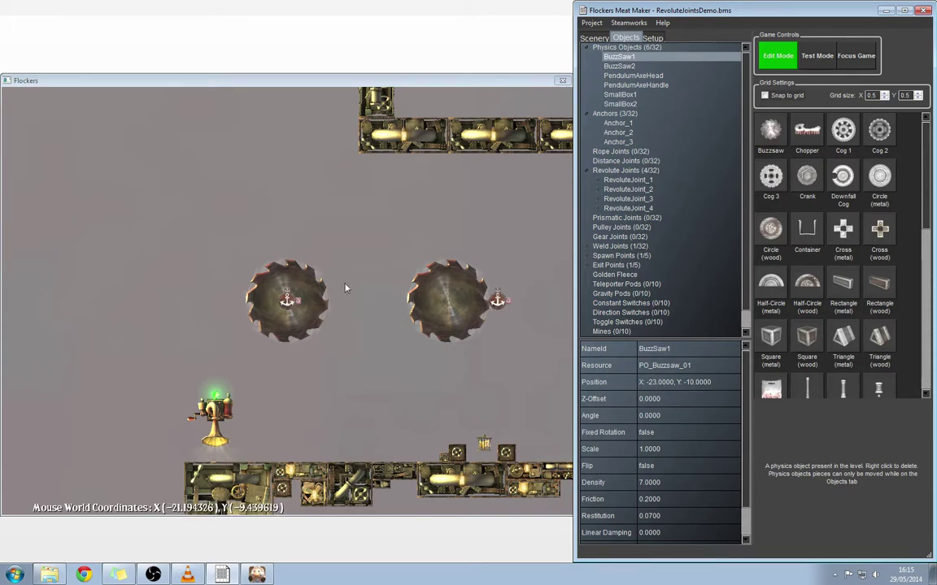
Step: Check RevoluteJoint_1's Body A and Body B name settings against the BuzzSaw1 and Anchor_1 objects
left_click(639, 180)
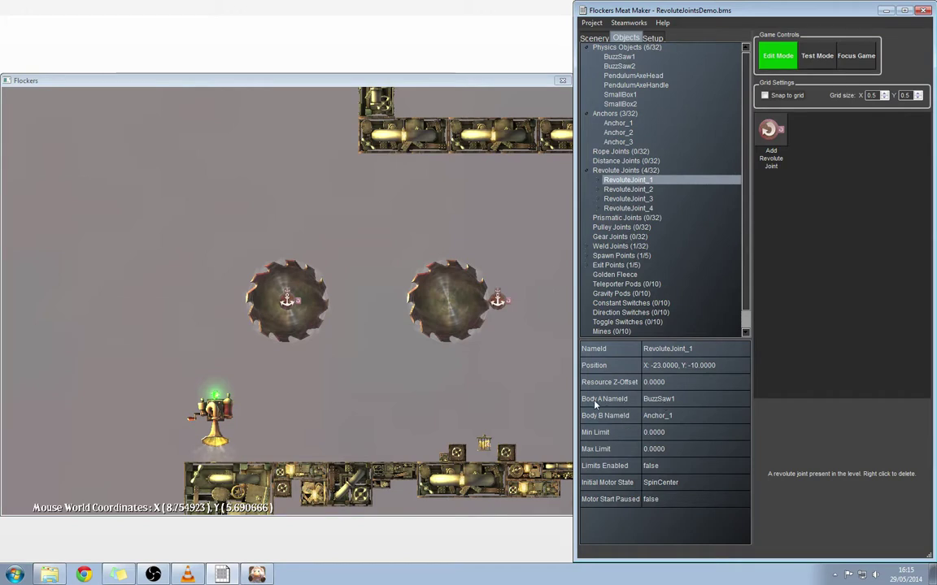
left_click(681, 404)
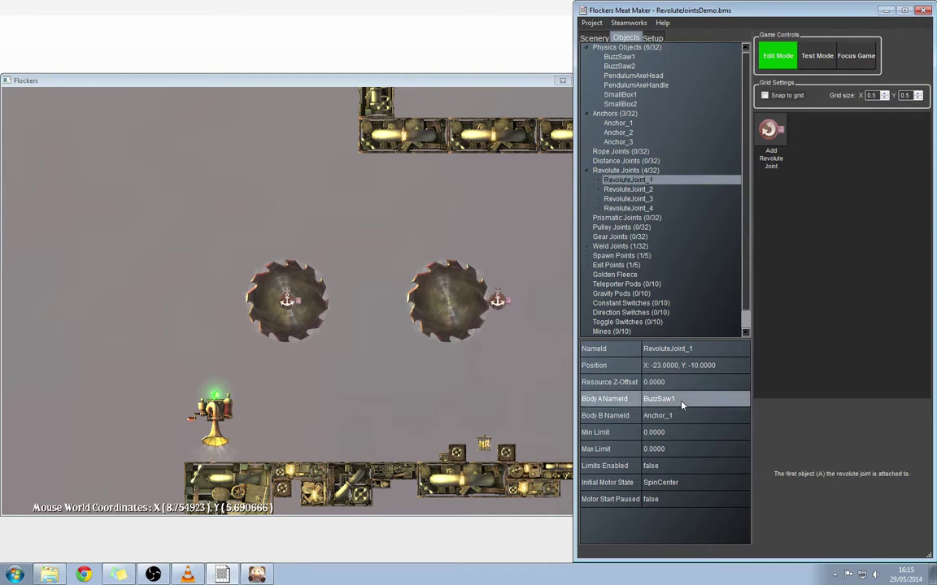
left_click(629, 57)
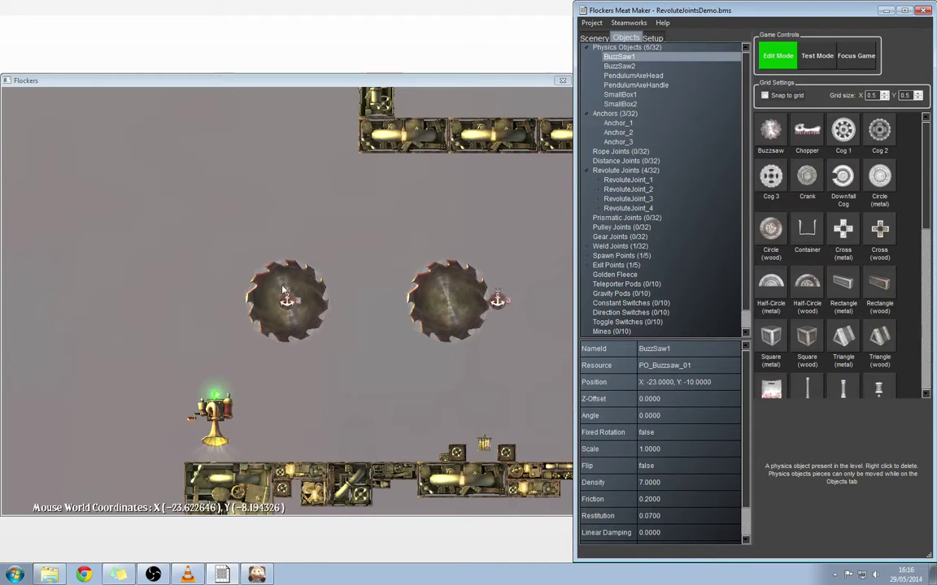
left_click(624, 180)
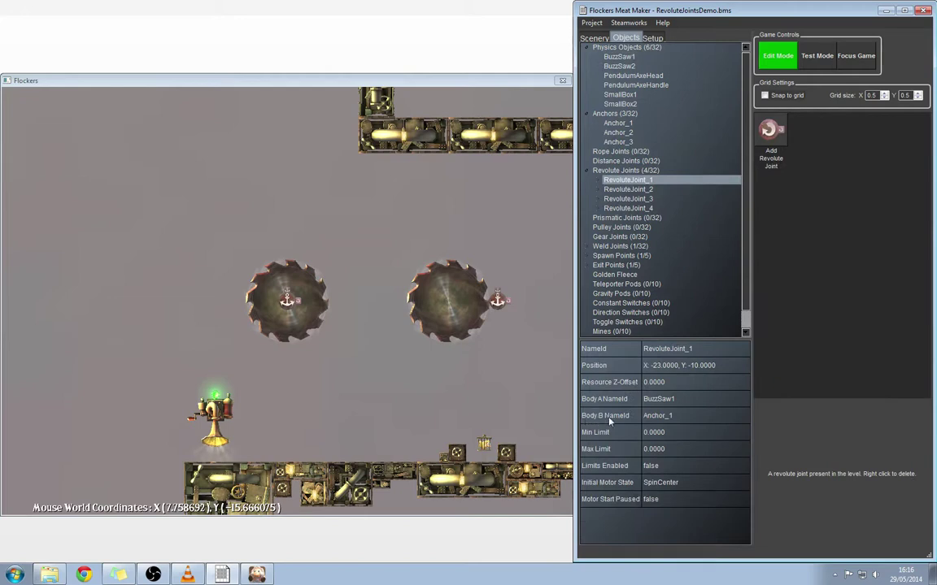
left_click(665, 419)
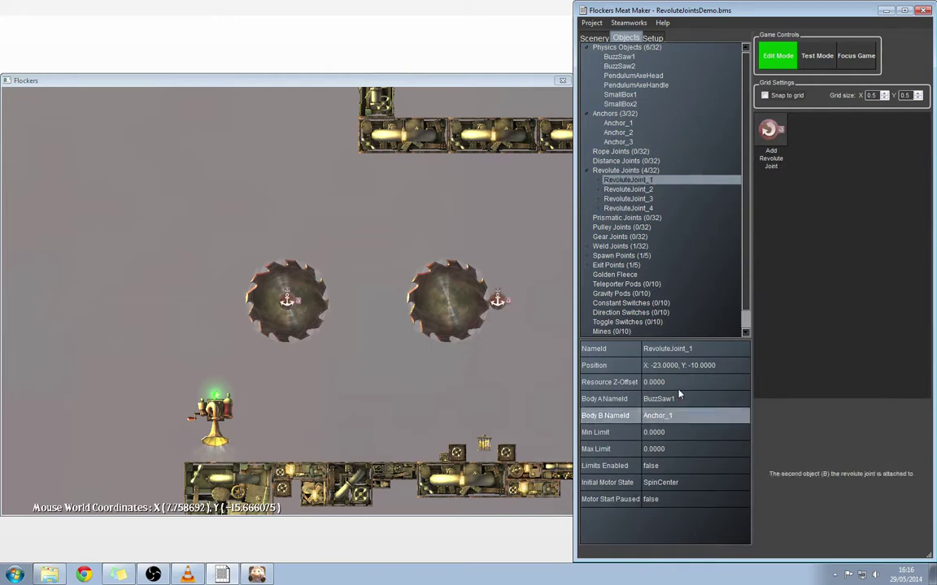
left_click(630, 123)
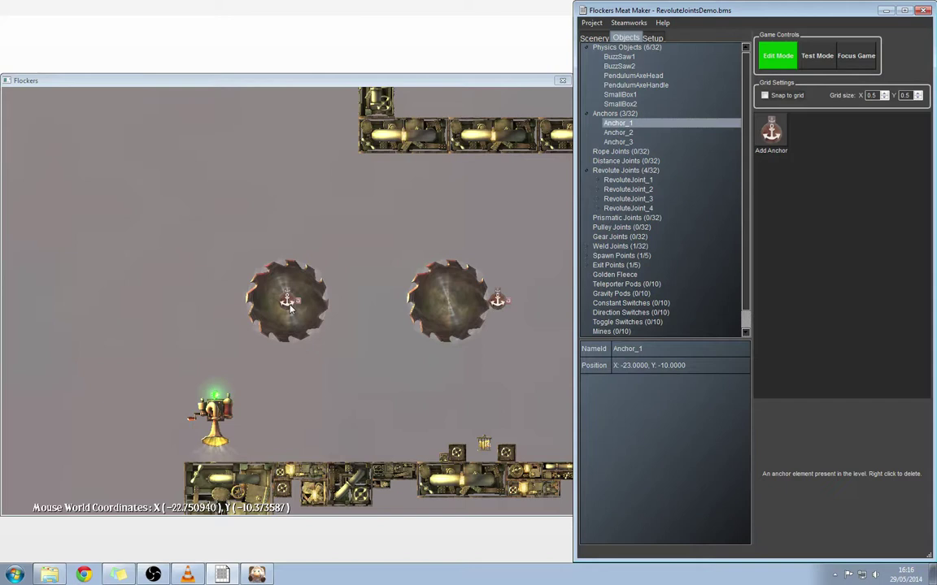
Step: Check RevoluteJoint_1's initial motor state and expand the joint's Motor States list
left_click(630, 180)
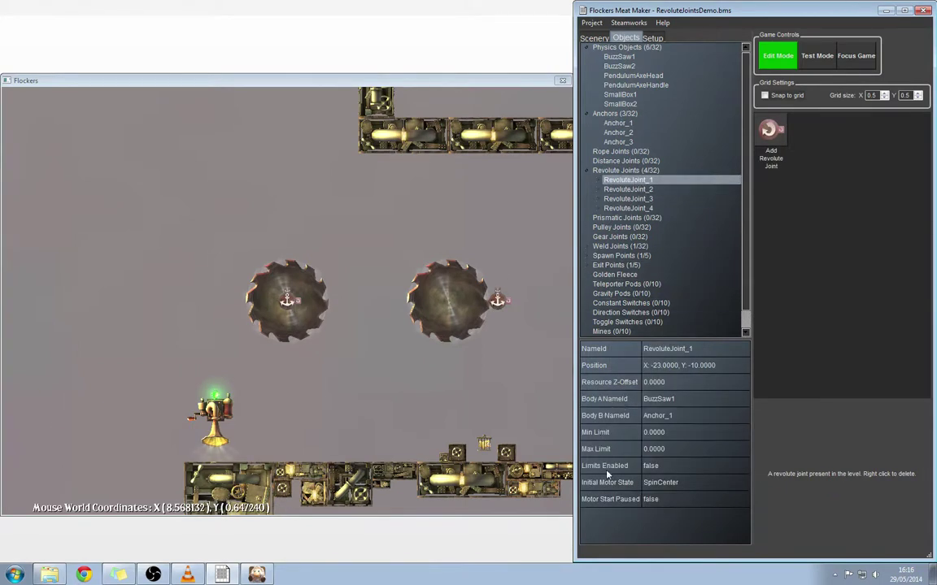
left_click(678, 486)
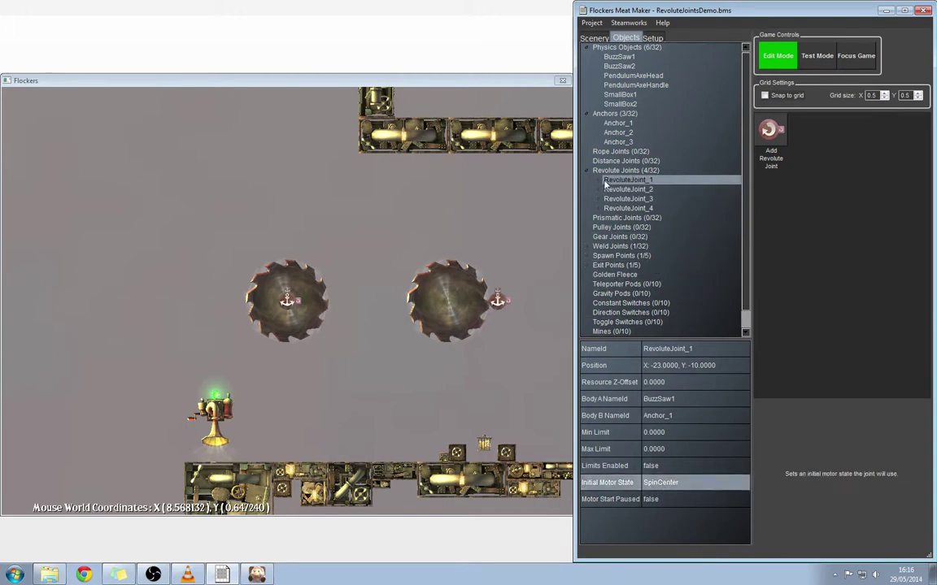
left_click(599, 181)
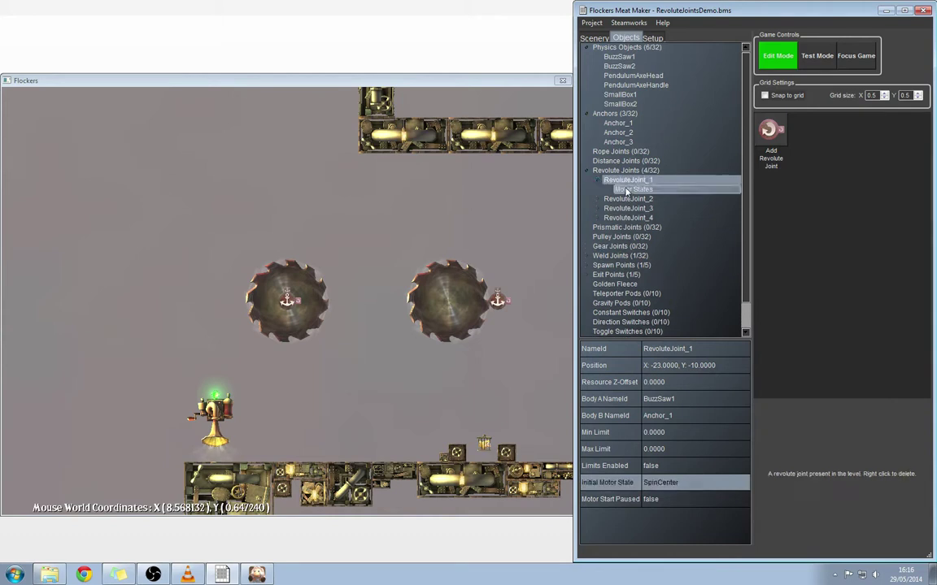
left_click(635, 190)
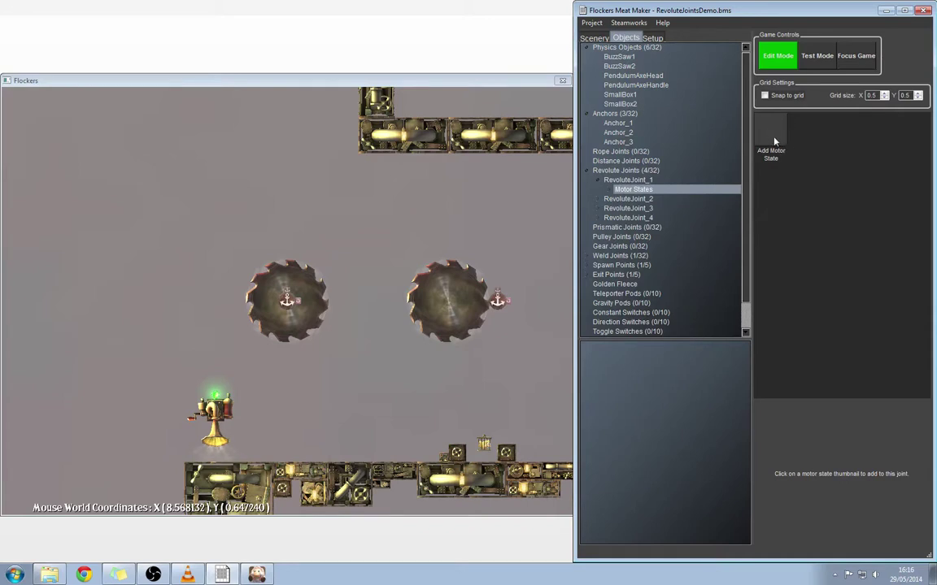
left_click(608, 191)
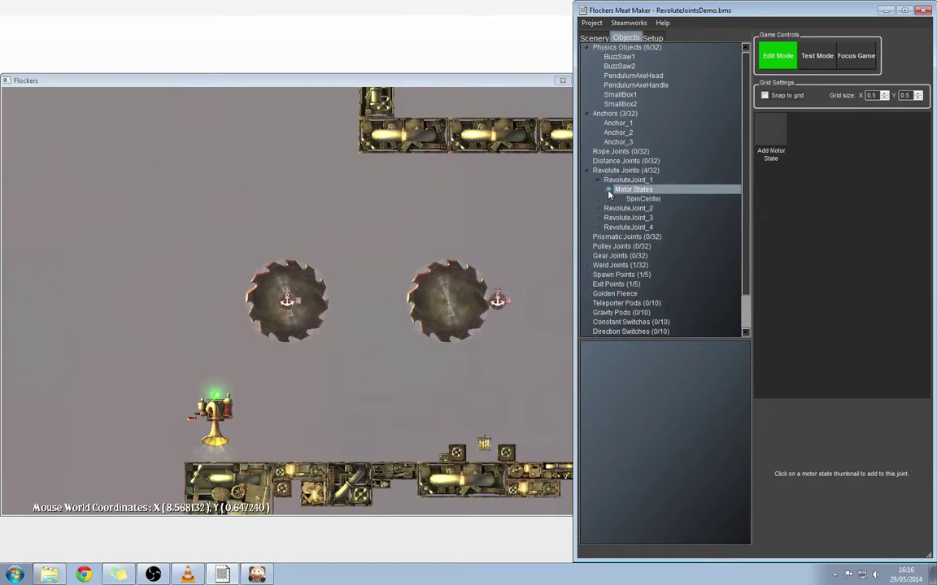
left_click(608, 191)
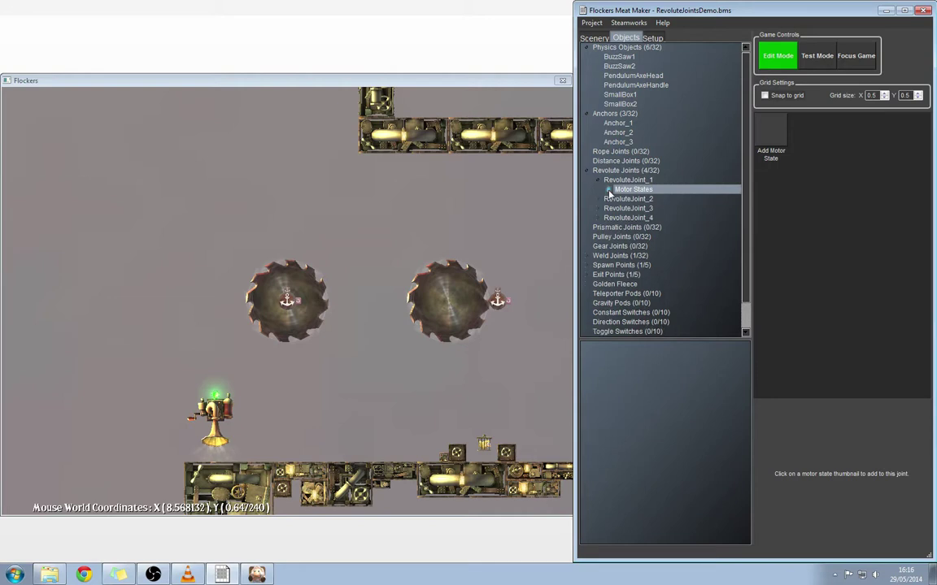
left_click(608, 191)
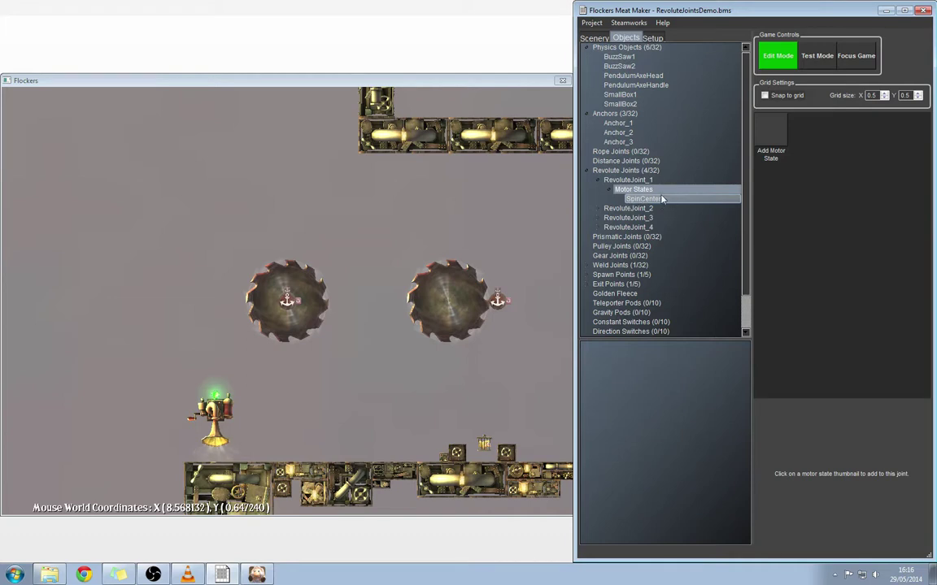
Step: Examine the SpinCenter motor state's Name, Next State, Speed and Max Force settings
left_click(643, 199)
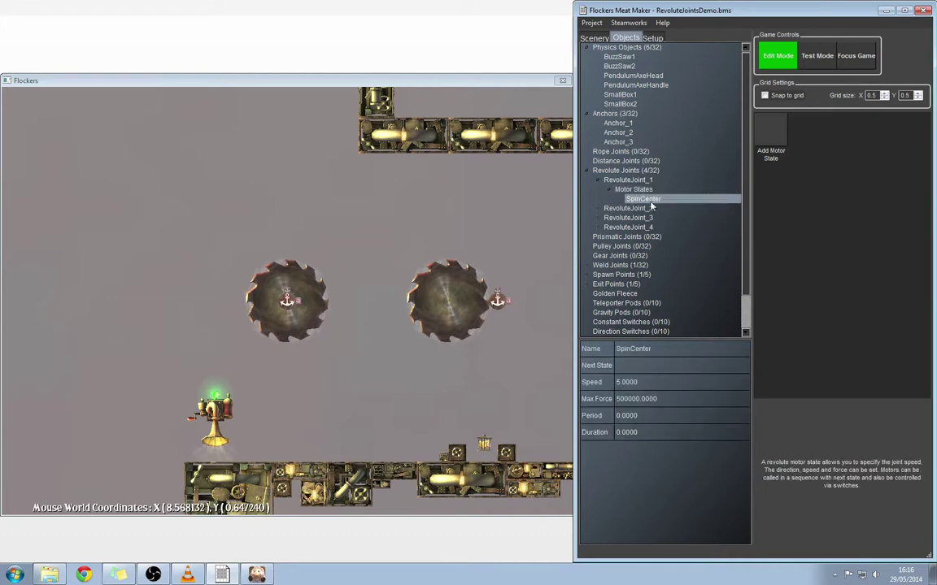
left_click(649, 350)
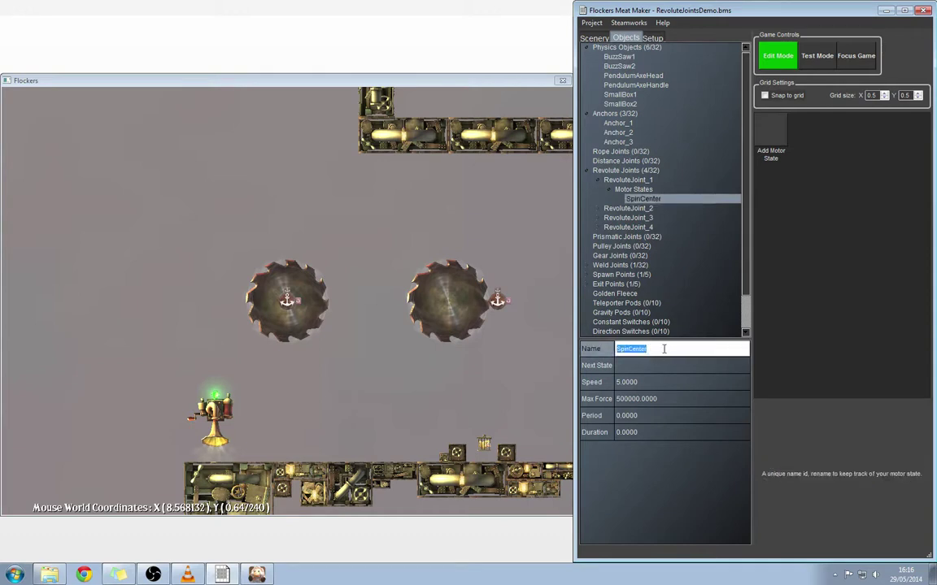
left_click(656, 371)
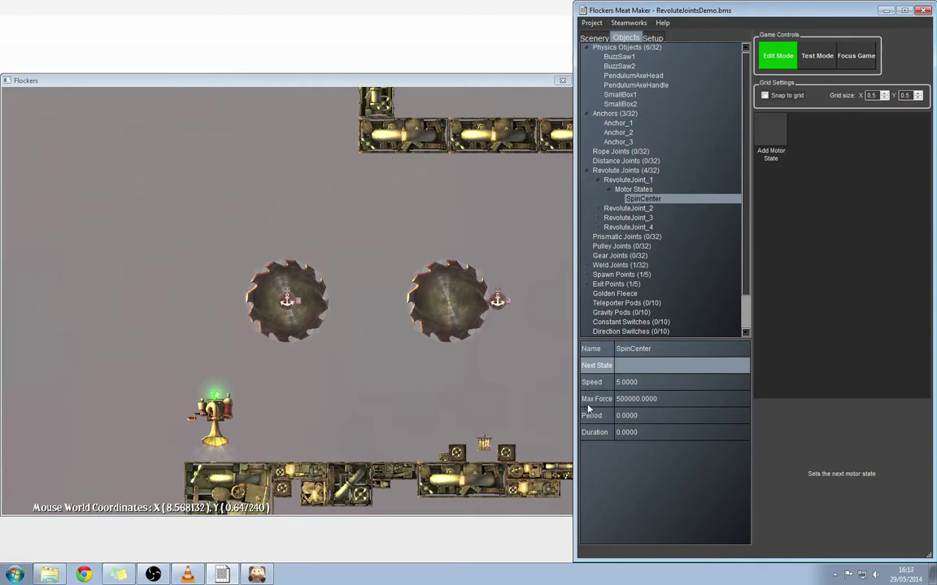
left_click(643, 386)
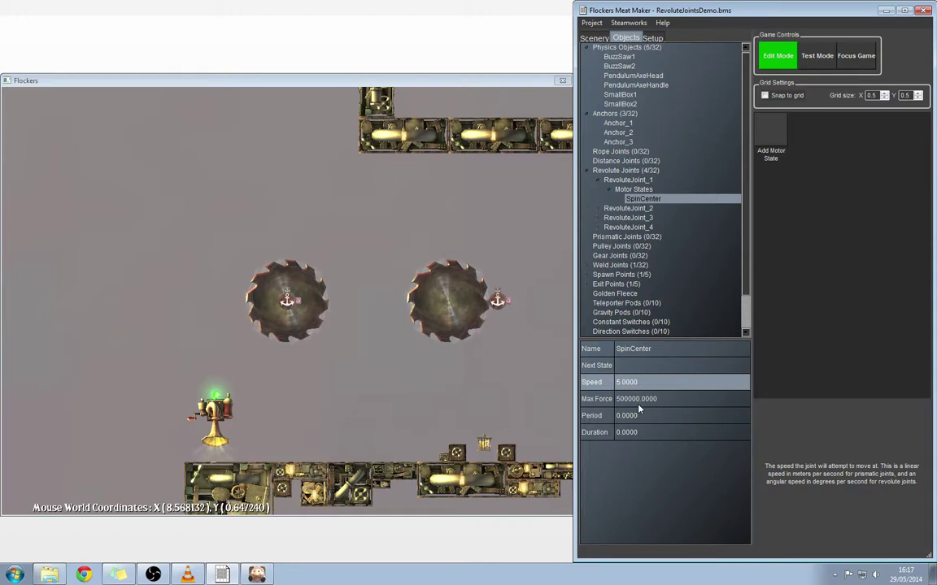
left_click(618, 404)
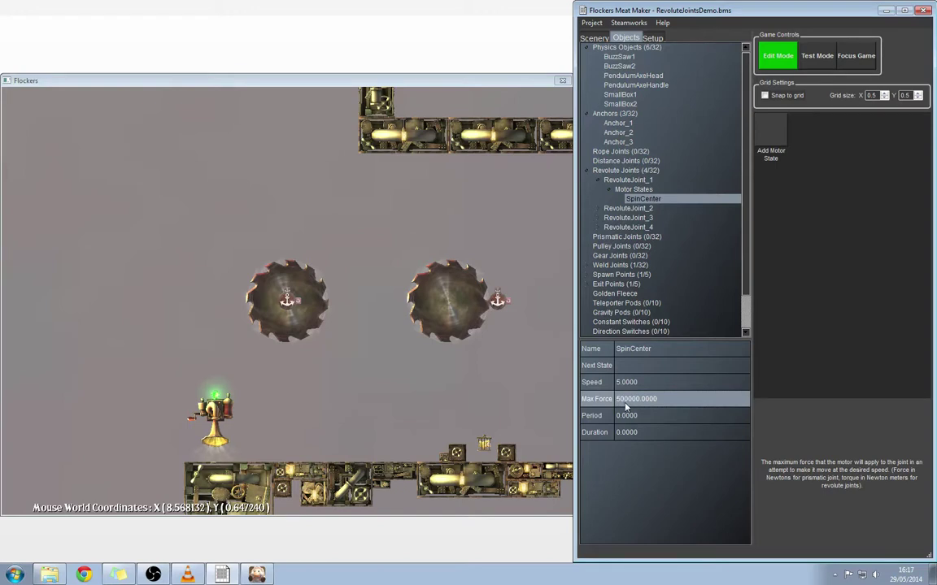
Step: Review how BuzzSaw1, Anchor_1, RevoluteJoint_1 and its SpinCenter motor state fit together
left_click(621, 56)
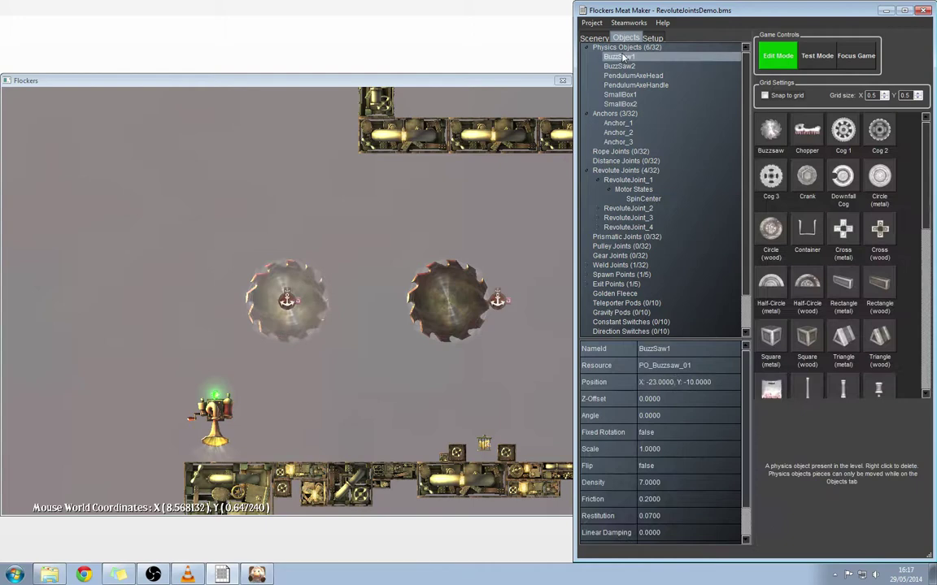
left_click(629, 124)
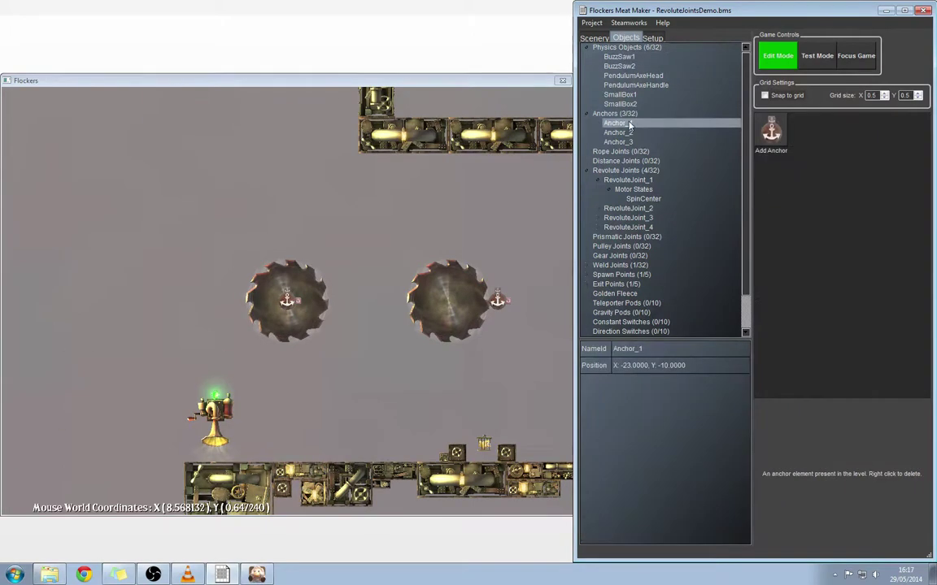
left_click(626, 180)
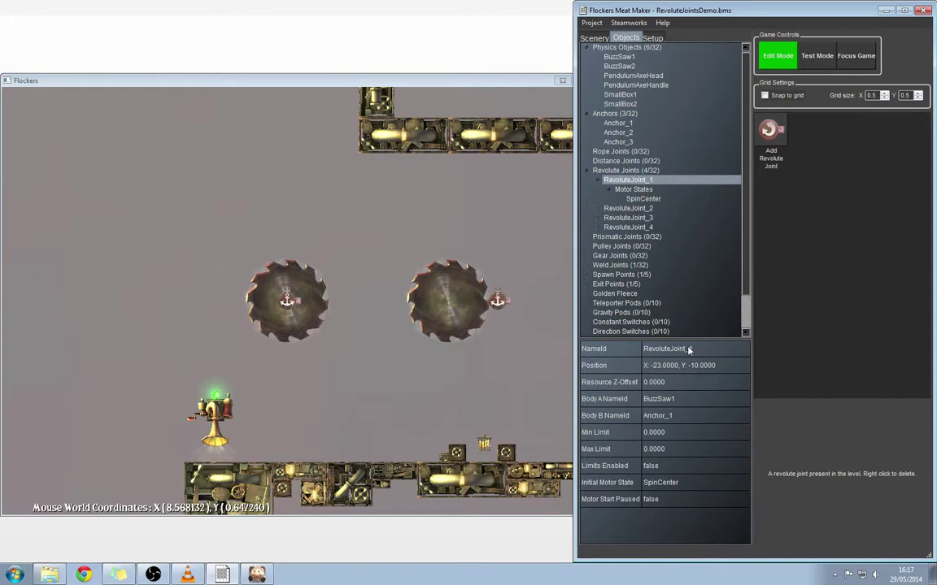
left_click(642, 198)
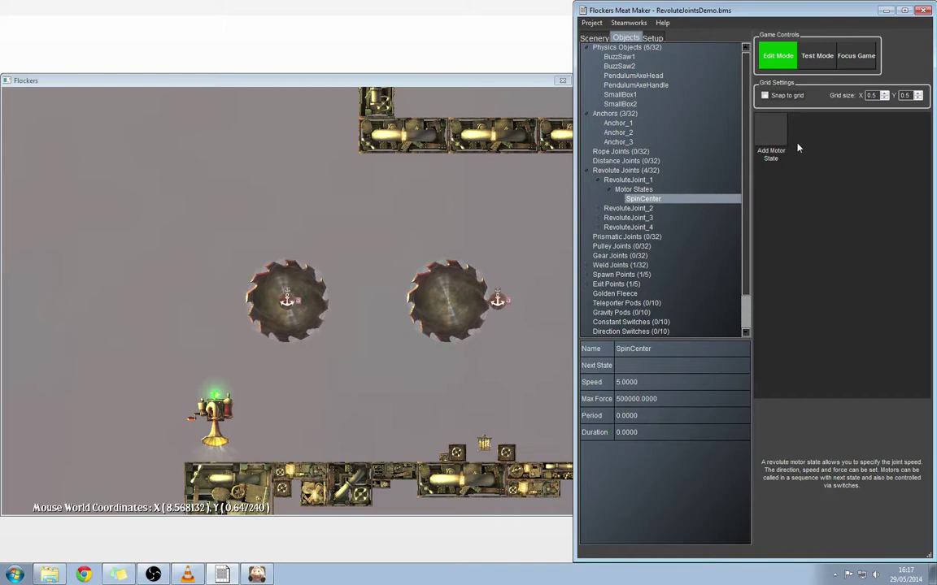
Step: Run the level in test mode to watch the jointed objects move, and return to edit mode
left_click(813, 57)
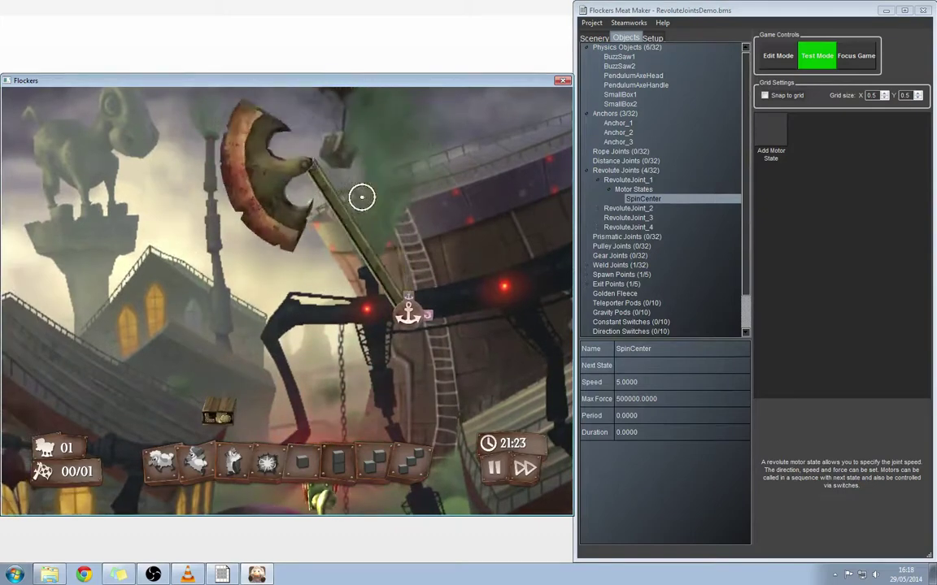
left_click(776, 58)
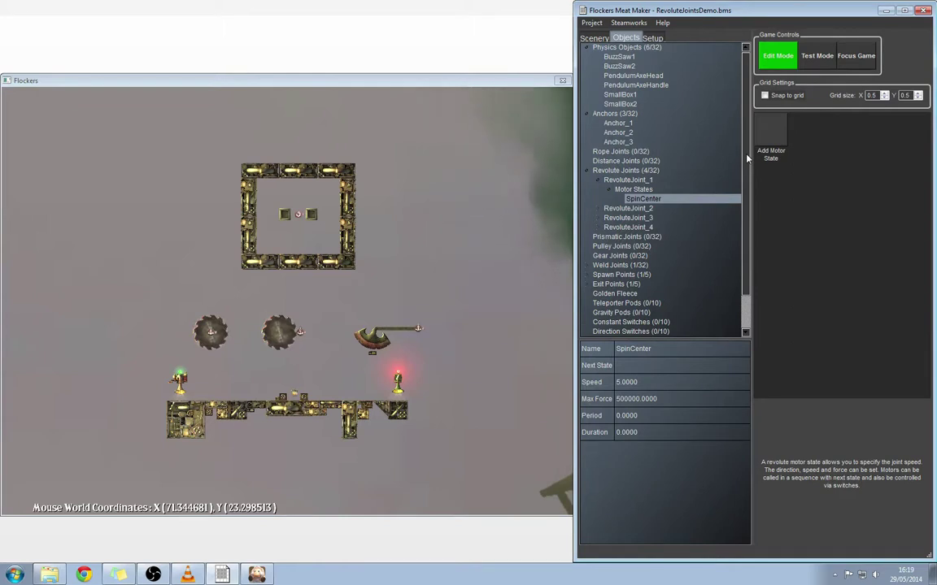
Step: Expand RevoluteJoint_3's motor states and show the settings of its PullBack state
left_click(628, 218)
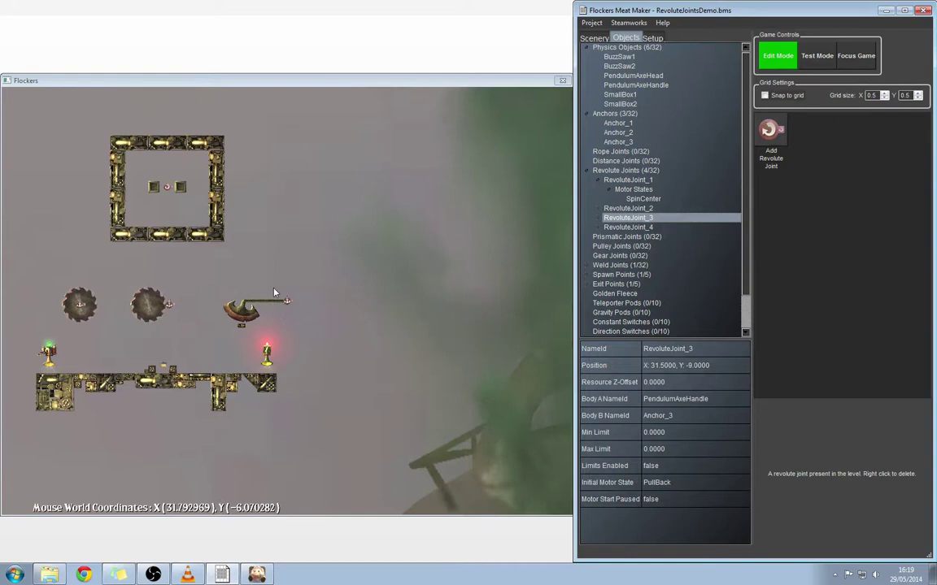
left_click(597, 218)
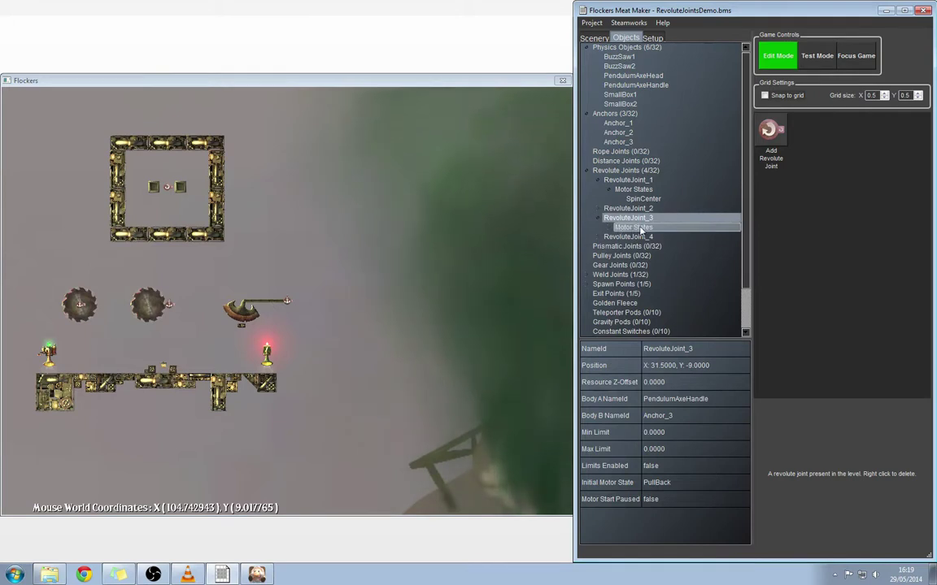
left_click(609, 229)
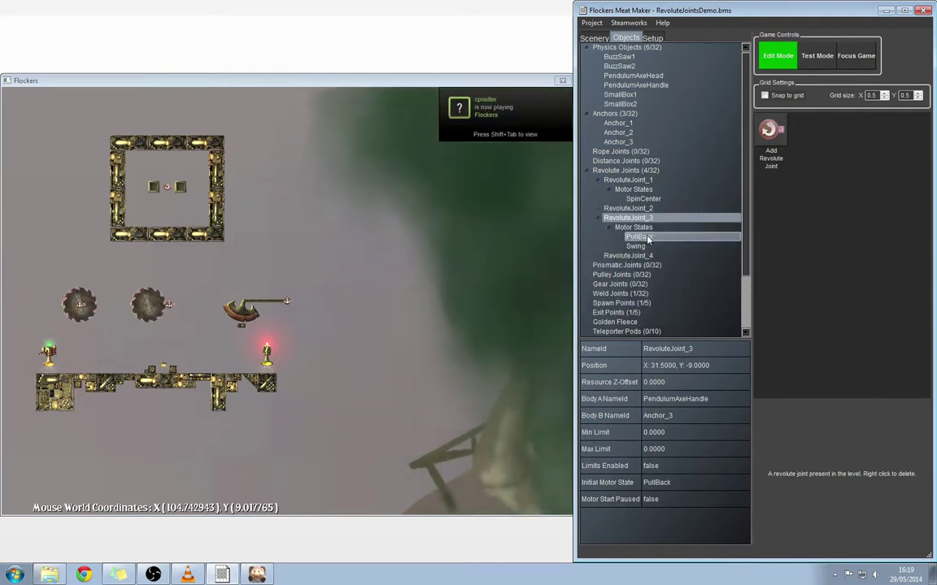
left_click(641, 237)
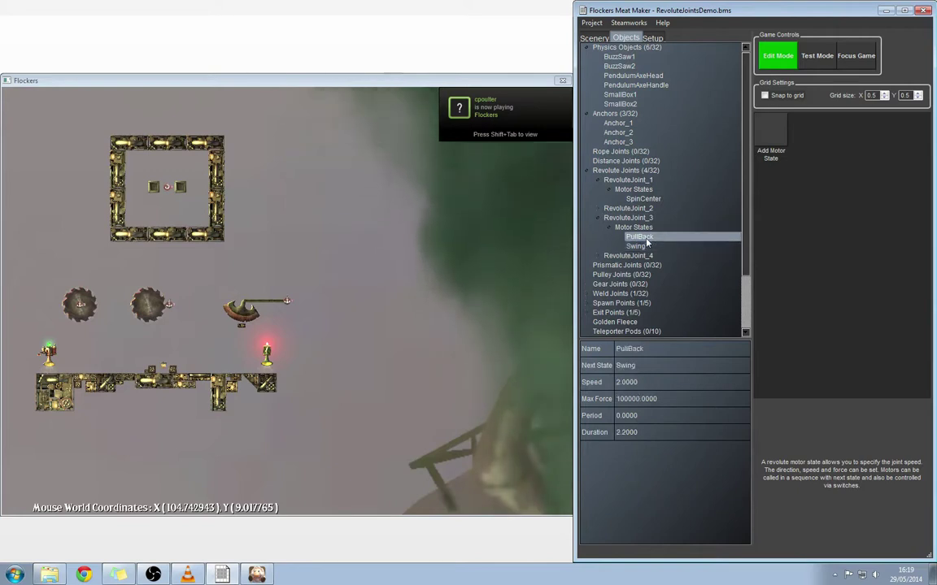
Step: Compare RevoluteJoint_3's initial motor state with PullBack's duration and Next State settings
left_click(638, 220)
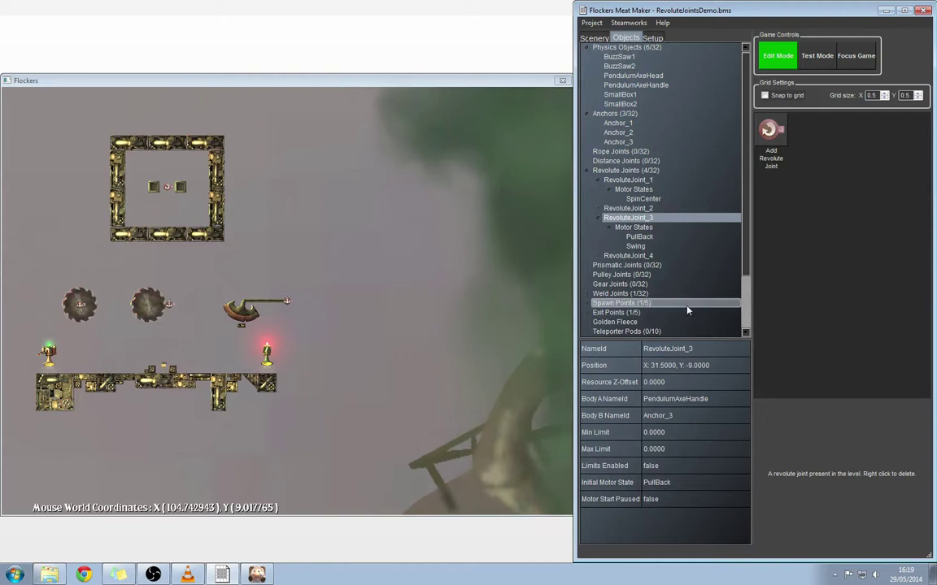
left_click(641, 237)
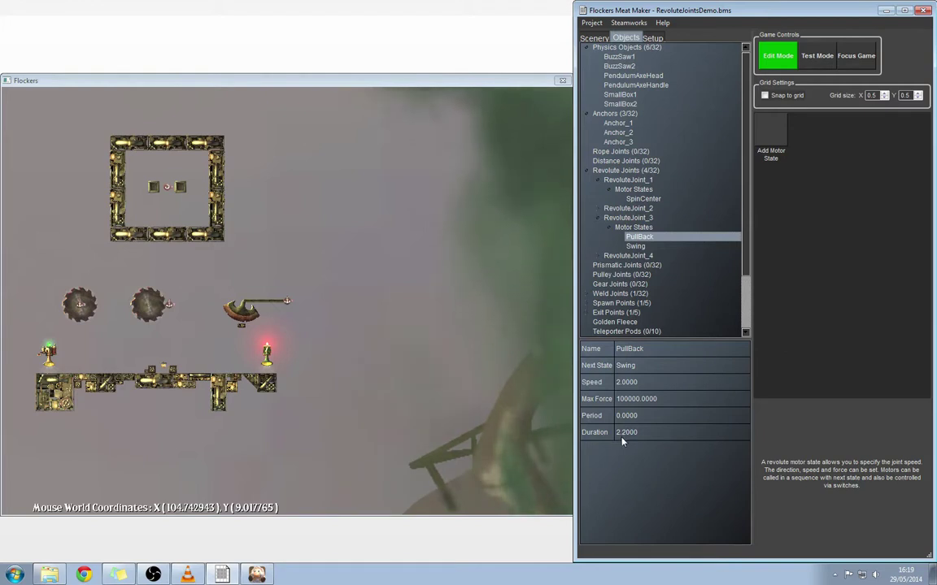
left_click(635, 367)
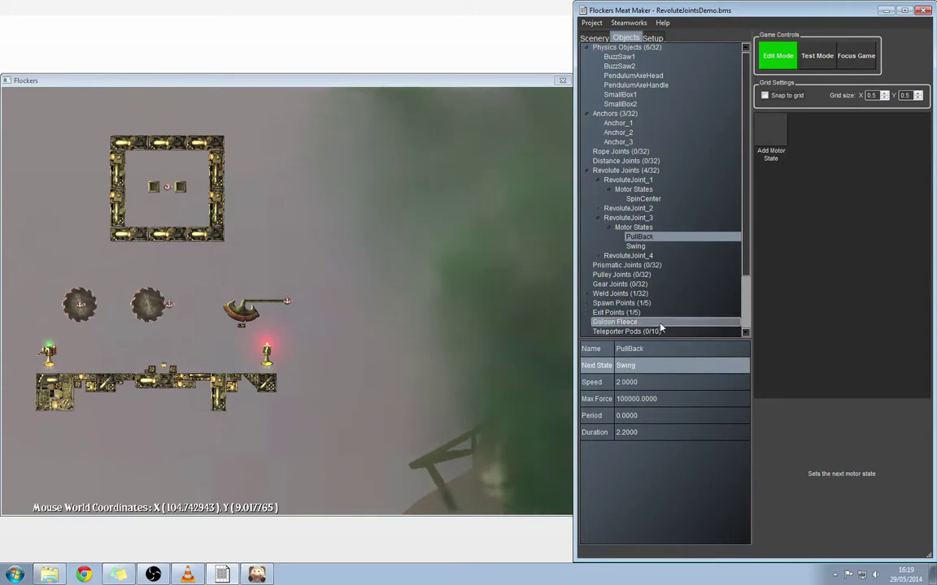
left_click(641, 228)
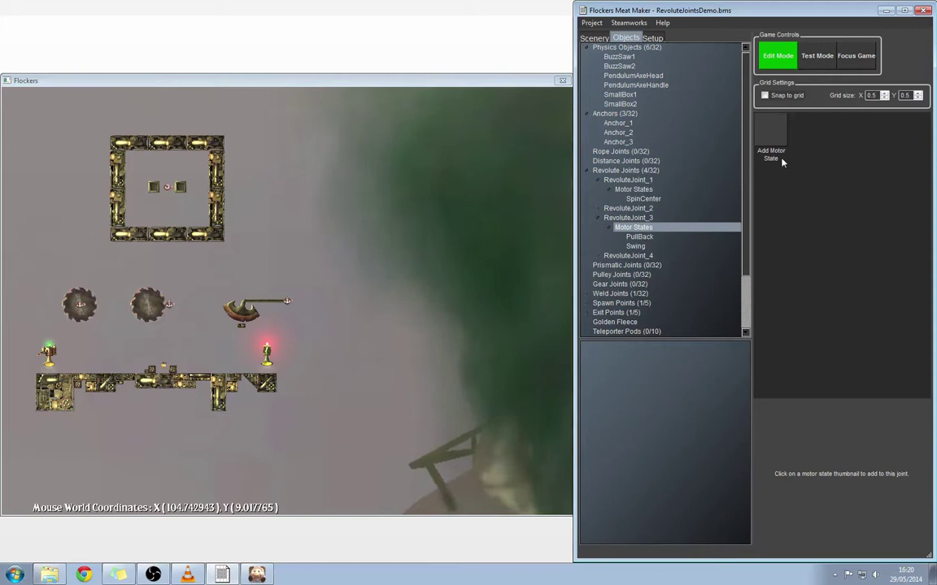
Step: Examine the Swing state's next state, speed, force and duration, and recheck how RevoluteJoint_3 starts its motor sequence
left_click(637, 247)
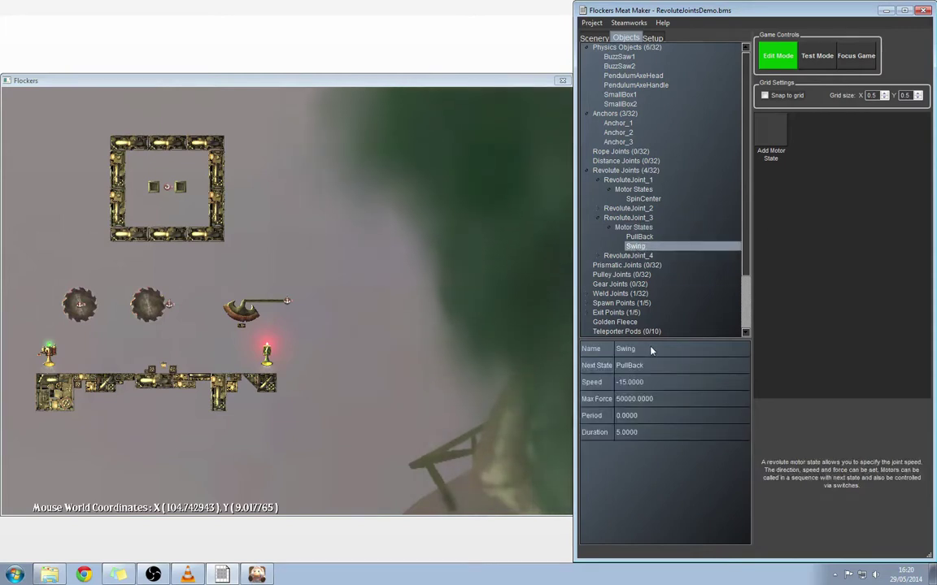
left_click(651, 349)
left_click(650, 367)
left_click(638, 384)
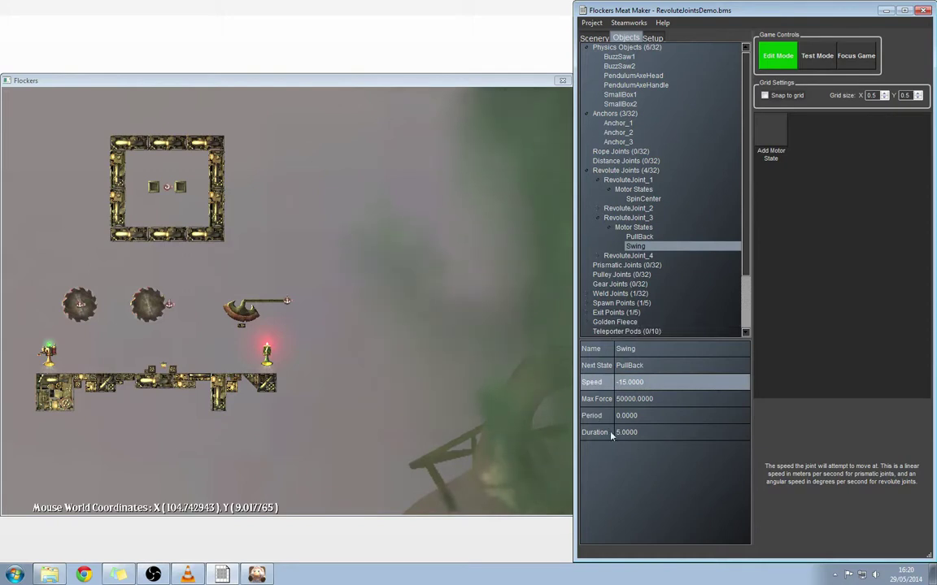
left_click(622, 403)
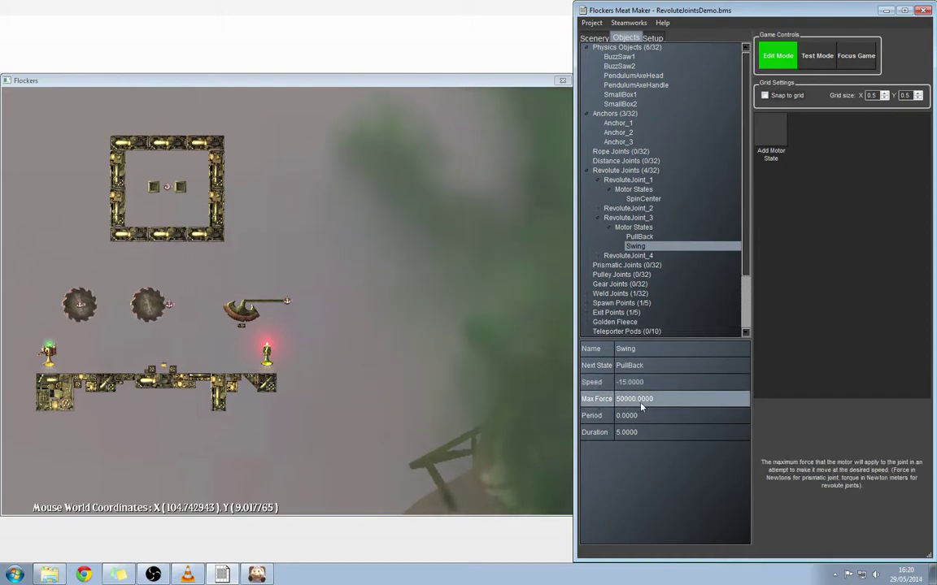
left_click(635, 440)
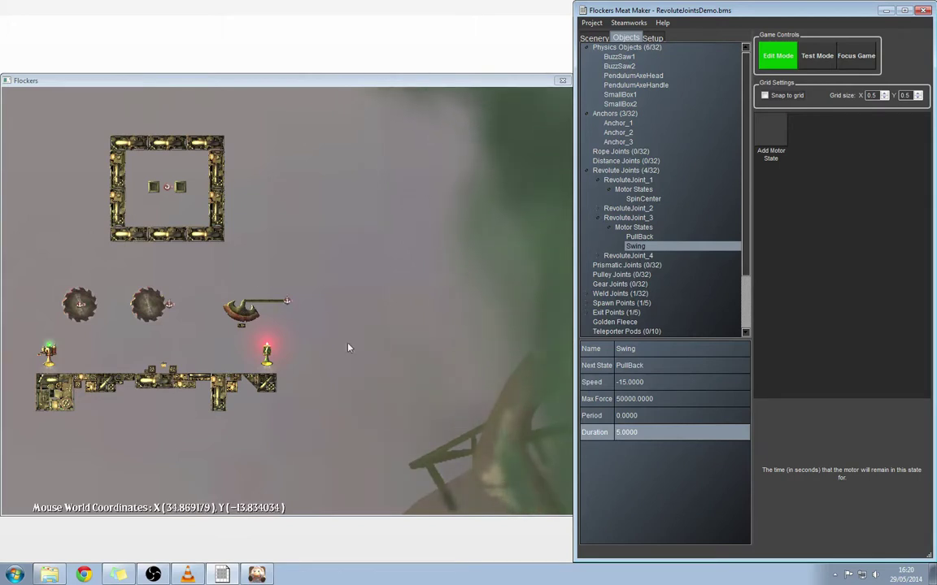
left_click(626, 219)
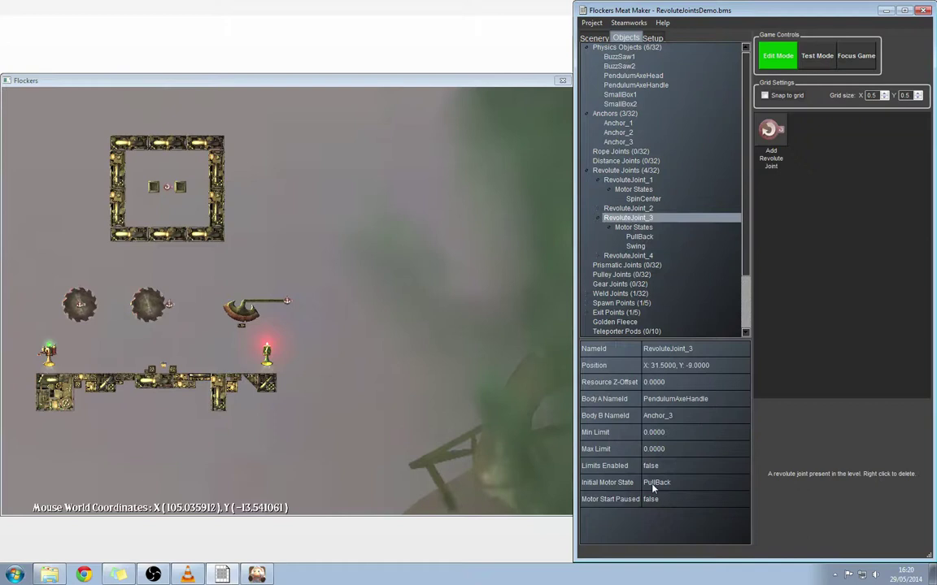
left_click(639, 237)
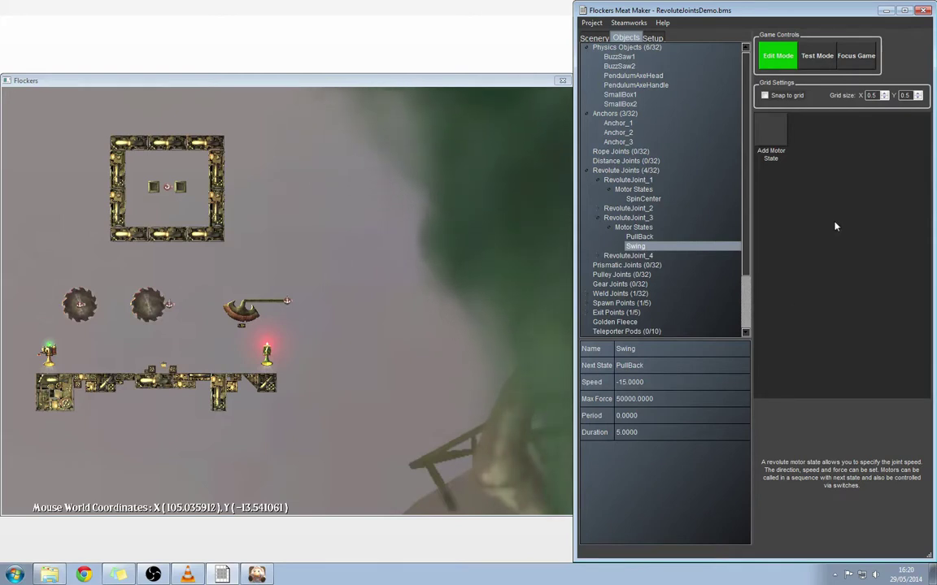
Step: Run the level in test mode and compare the PullBack and Swing states with the pendulum axe's motion
left_click(818, 57)
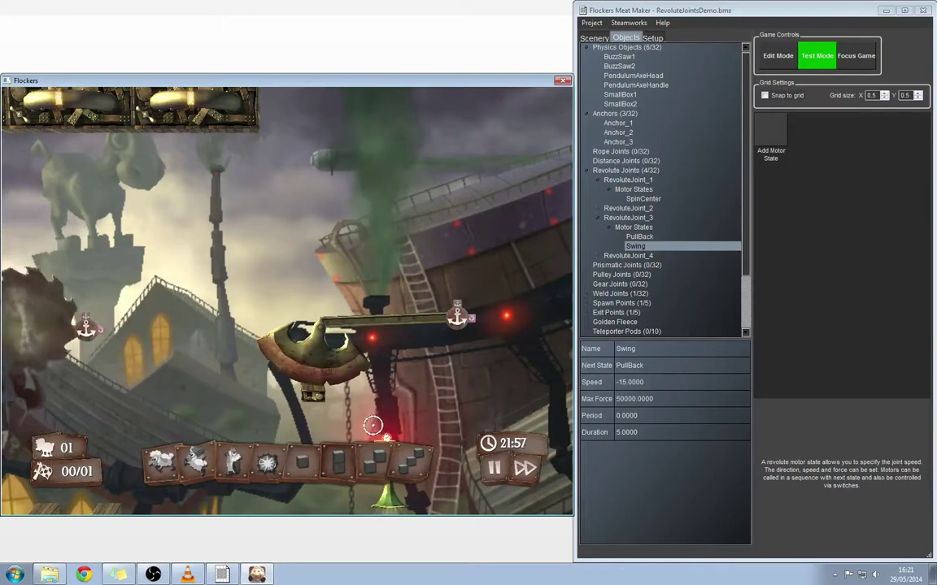
key("alt+Tab")
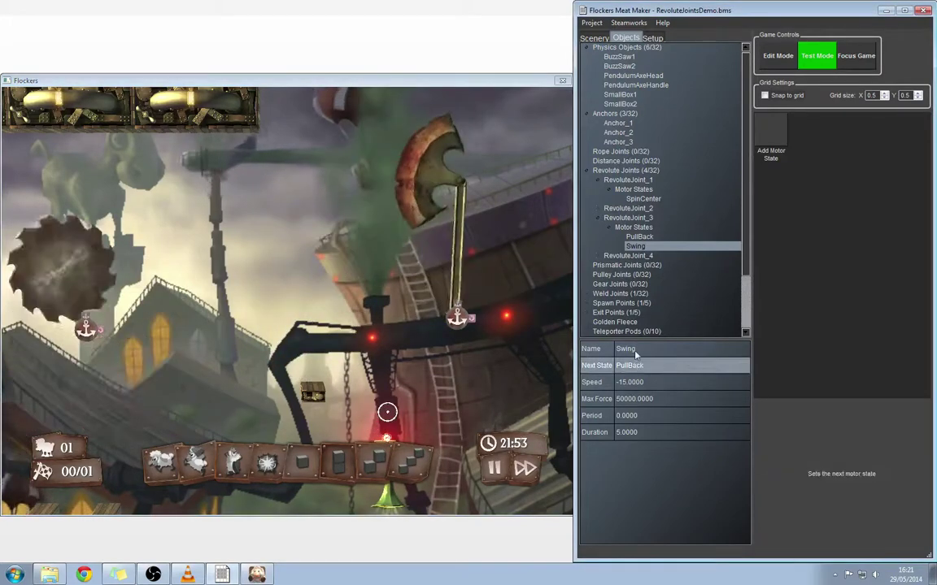
left_click(639, 236)
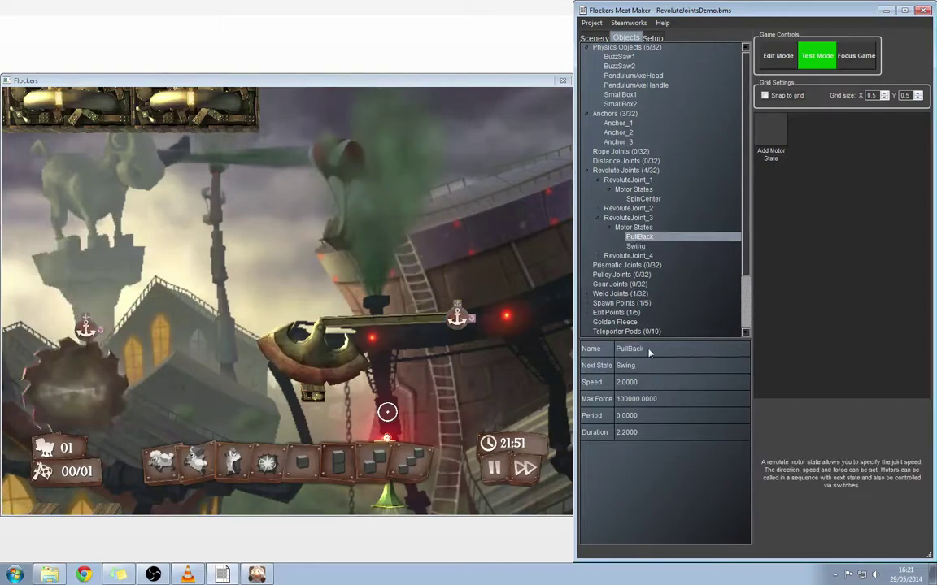
left_click(635, 246)
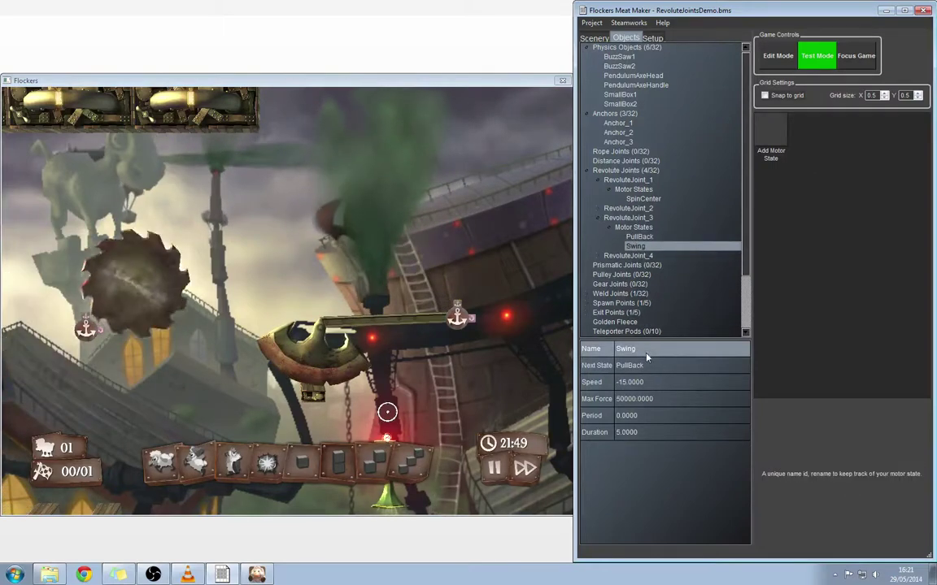
left_click(639, 237)
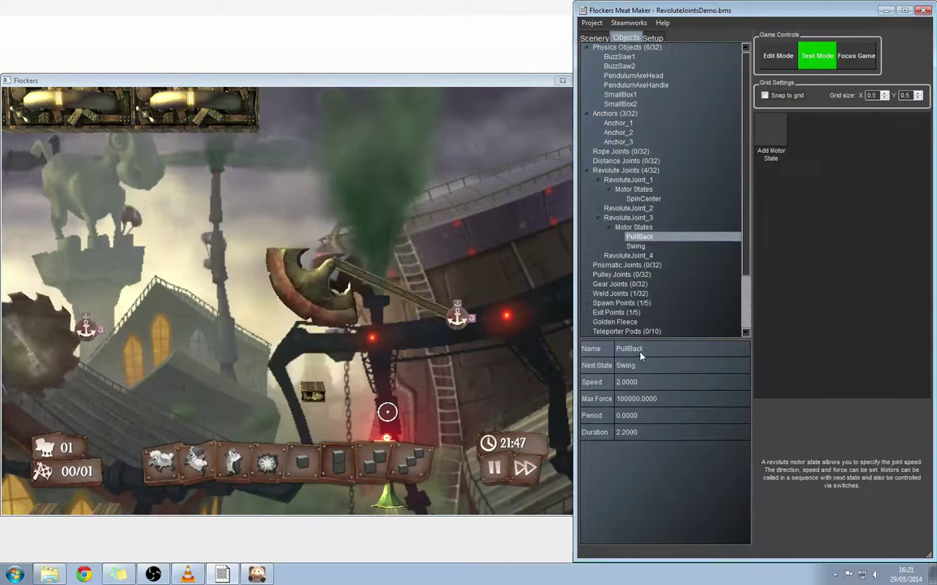
left_click(634, 227)
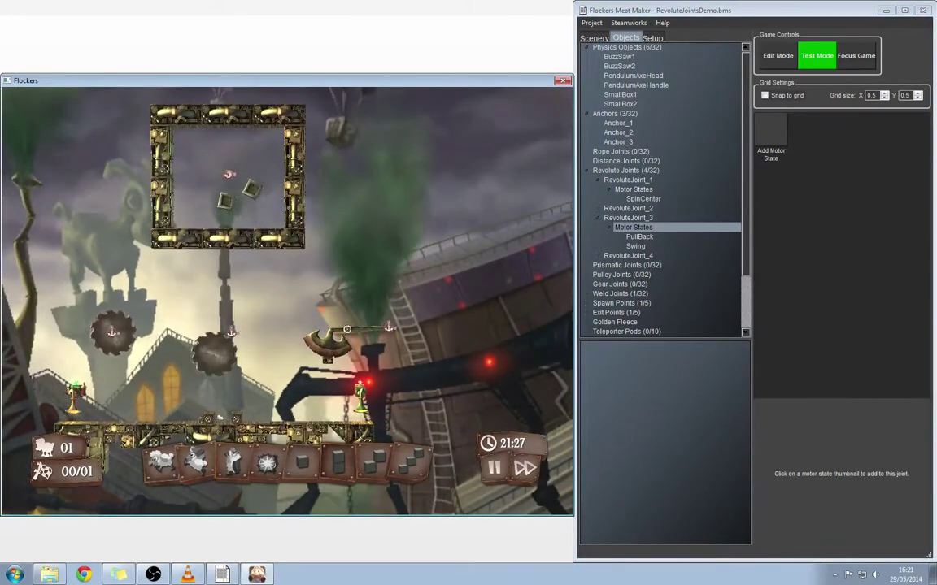
Step: Watch the two small boxes moving inside the square frame and check RevoluteJoint_4's Body A and Body B settings
scroll(201, 158, "up", 5)
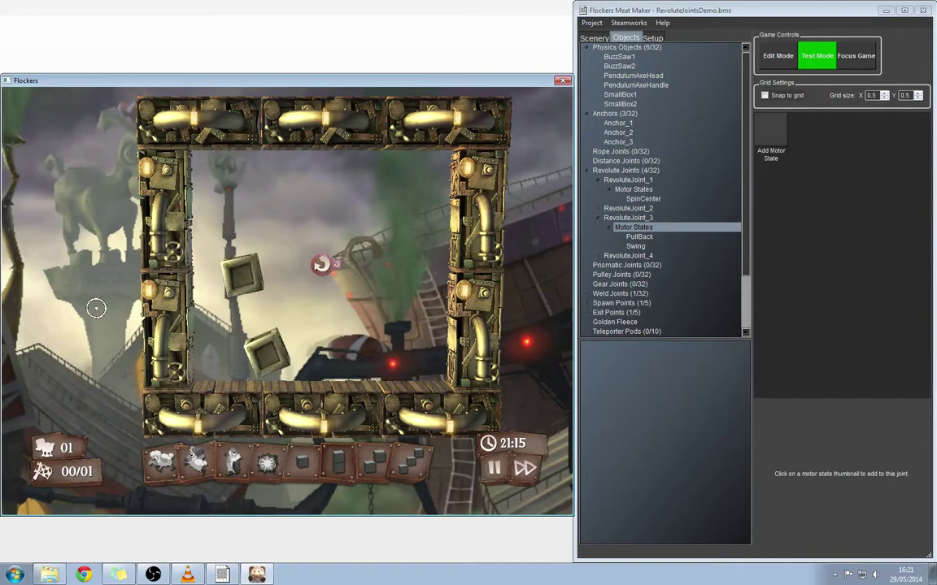
left_click(631, 103)
left_click(631, 94)
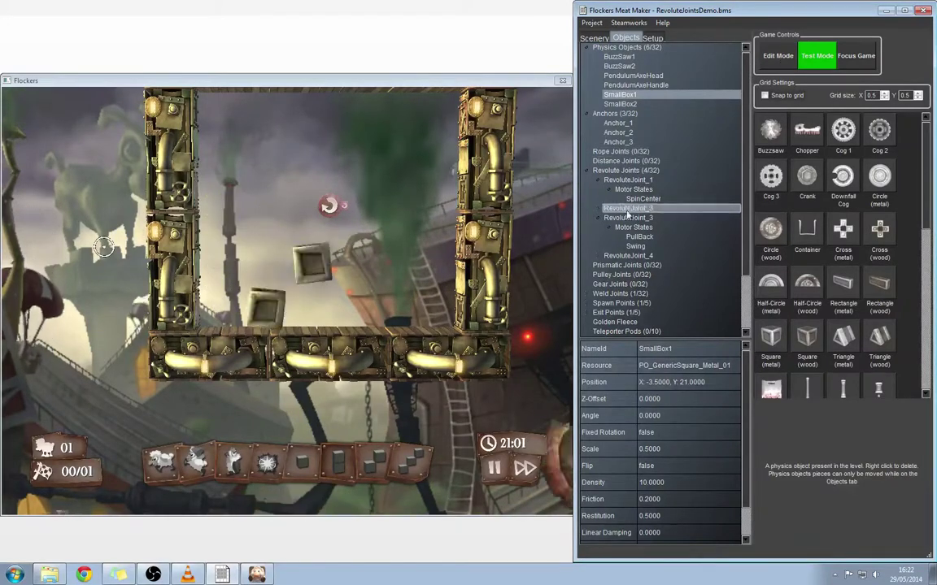
left_click(633, 256)
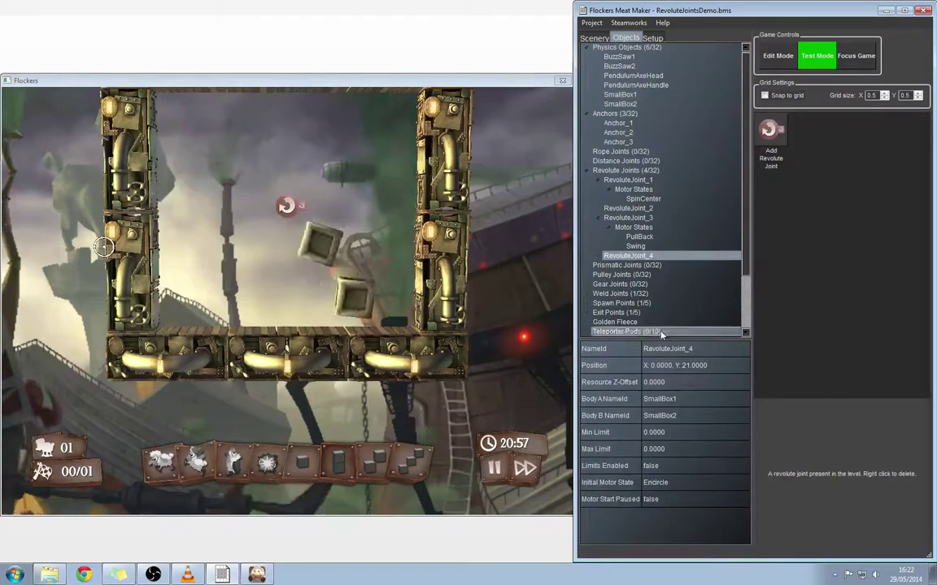
left_click(639, 403)
left_click(674, 415)
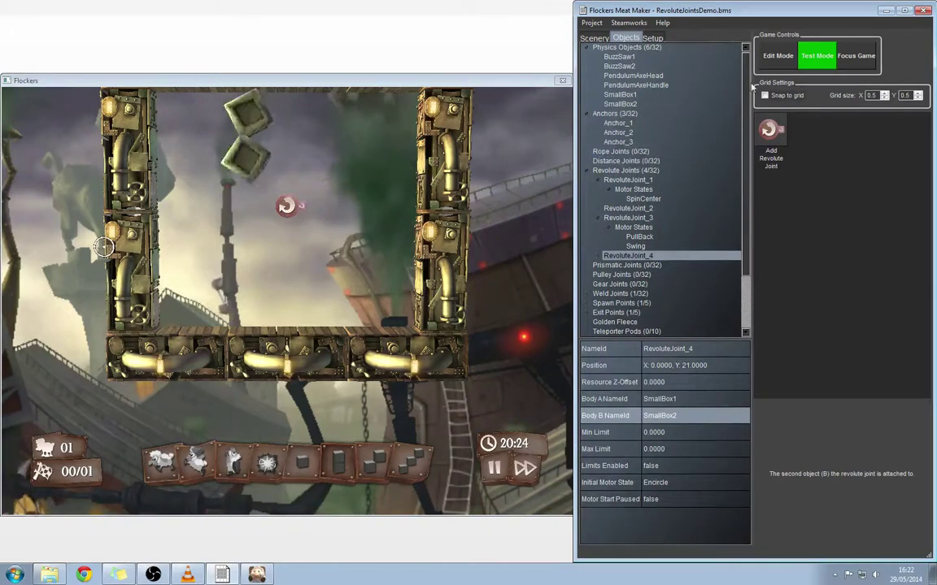
Step: Return to edit mode and inspect RevoluteJoint_4 between the two small boxes in close view, including its Body B setting
left_click(781, 57)
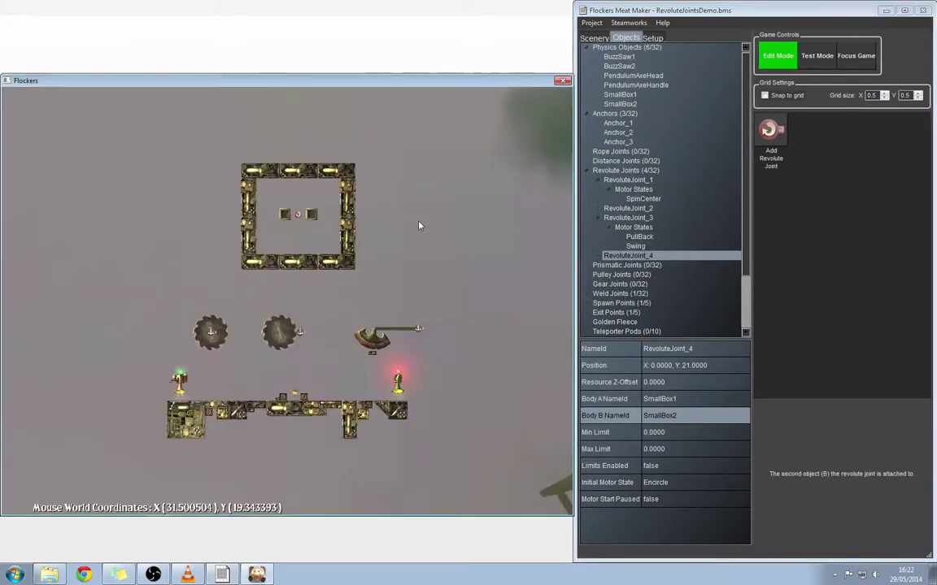
scroll(387, 213, "up", 3)
scroll(387, 213, "up", 3)
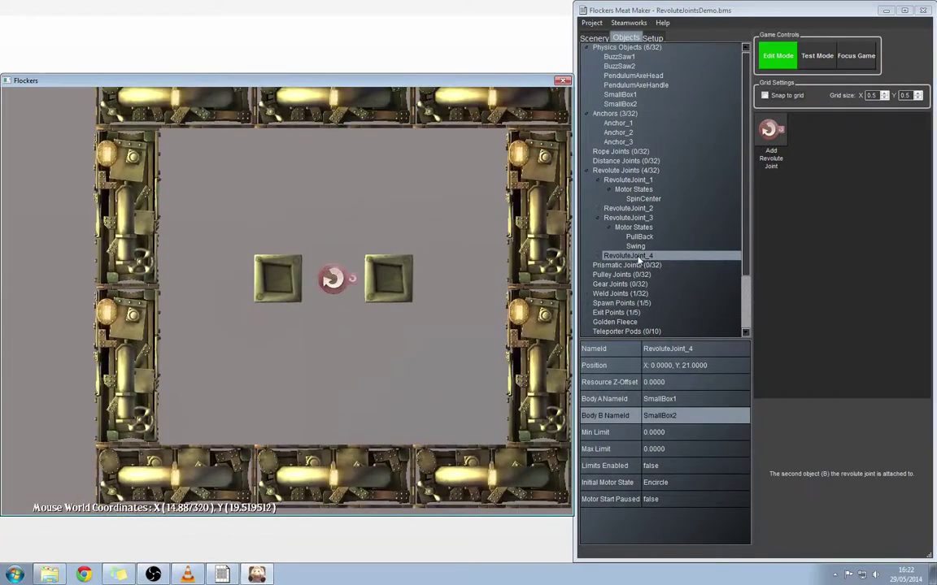
left_click(639, 257)
left_click(667, 413)
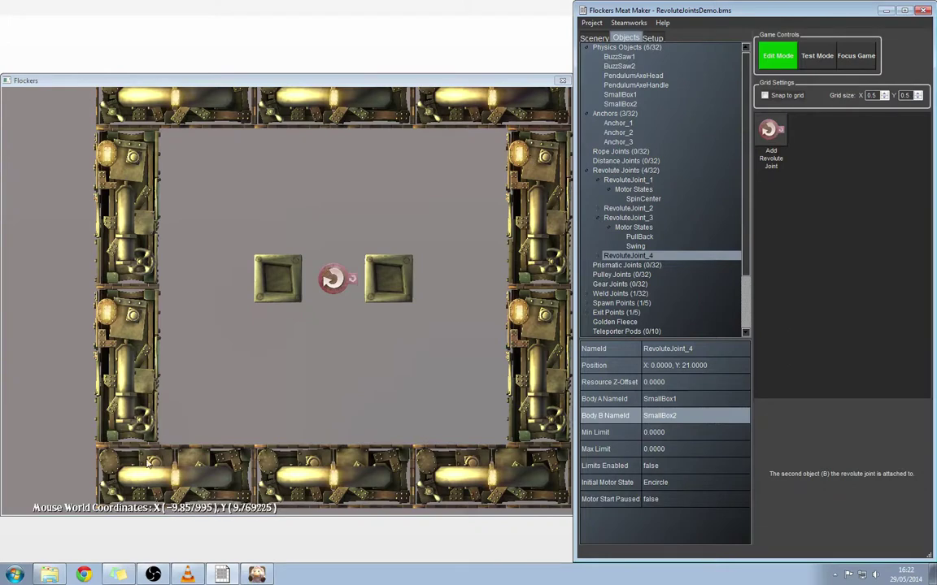
Step: Run the level in test mode again to observe the two small boxes joined by RevoluteJoint_4
left_click(817, 58)
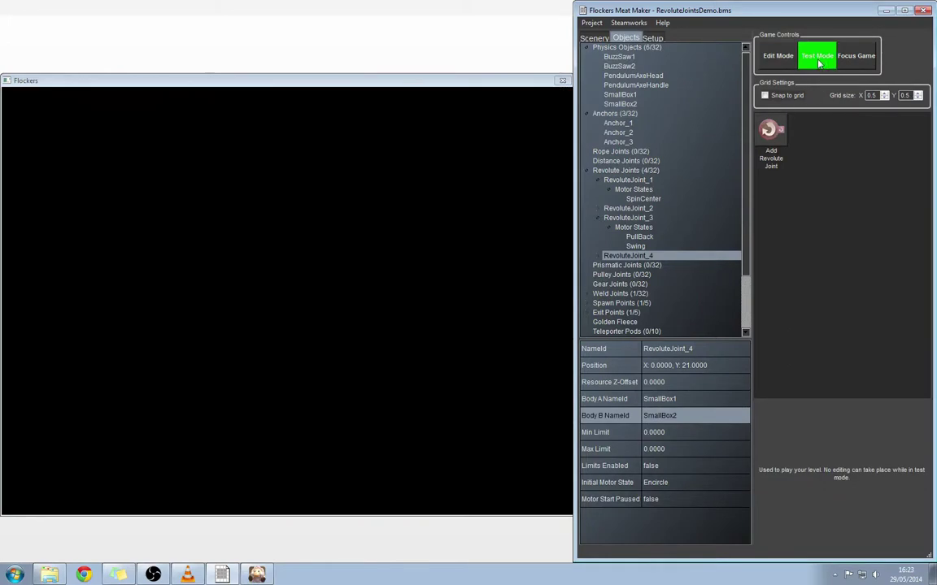